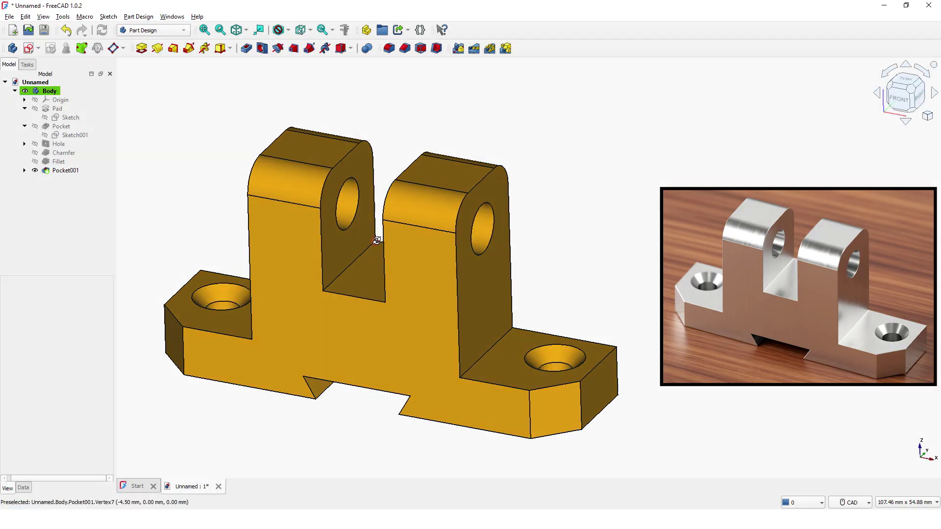
# - Orbit the finished orange bracket to inspect it from above and from below
pyautogui.moveTo(373, 226); pyautogui.dragTo(755, 192, button='middle')
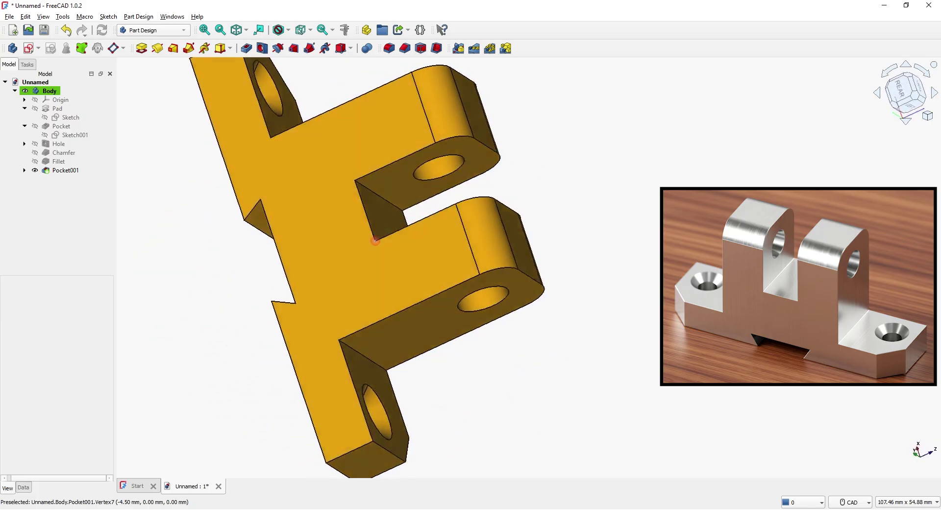
pyautogui.moveTo(462, 184); pyautogui.dragTo(632, 354, button='middle')
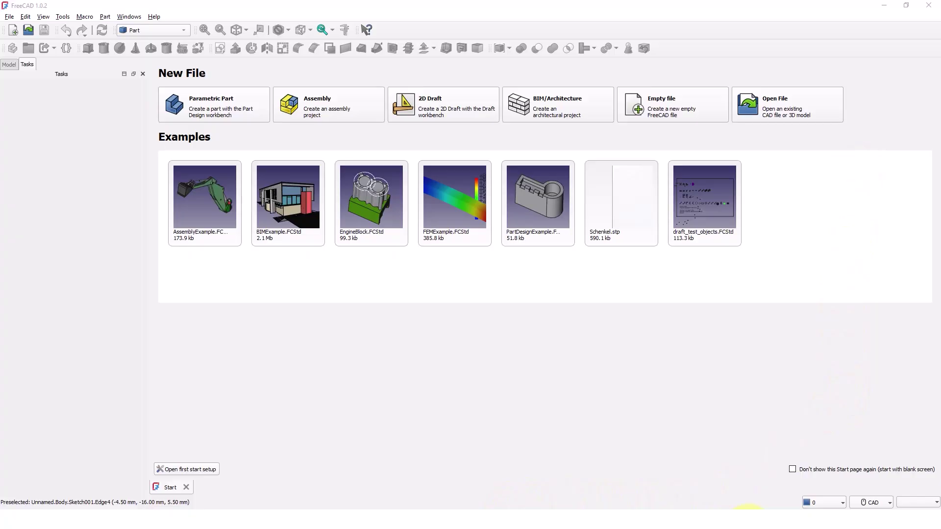
# - Create an empty document and switch it to the Part Design workbench
pyautogui.click(673, 112)
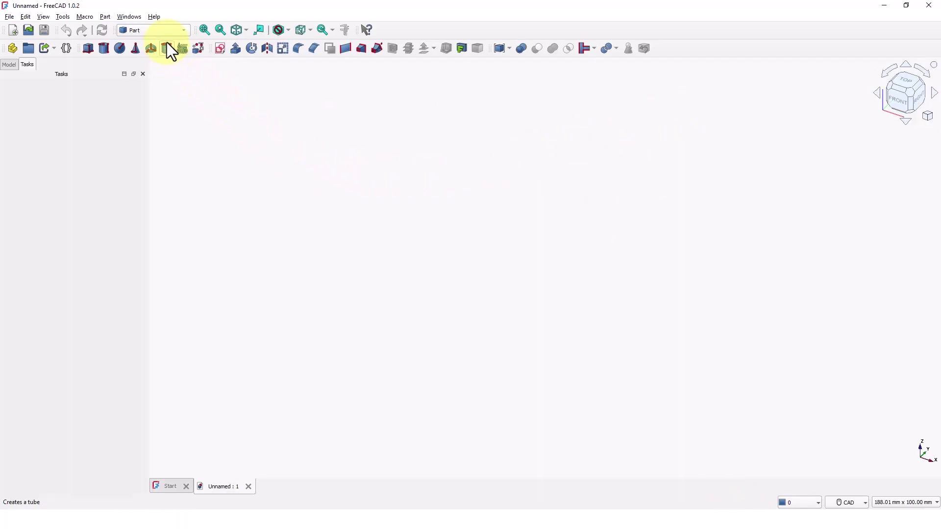
pyautogui.click(160, 29)
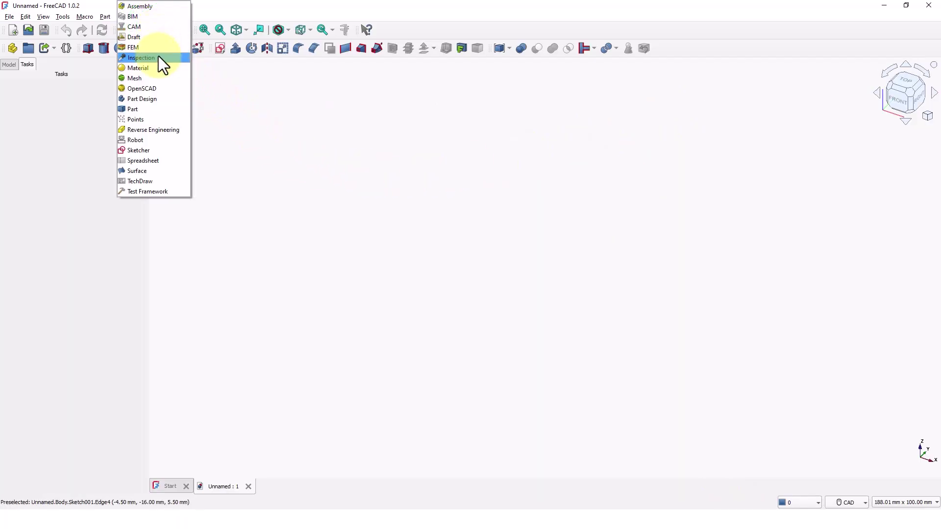
pyautogui.click(156, 99)
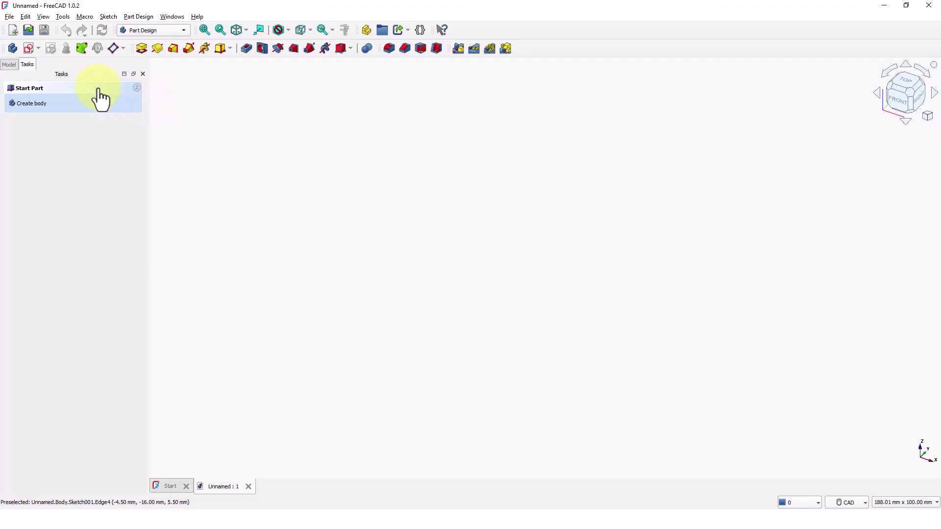
pyautogui.click(25, 51)
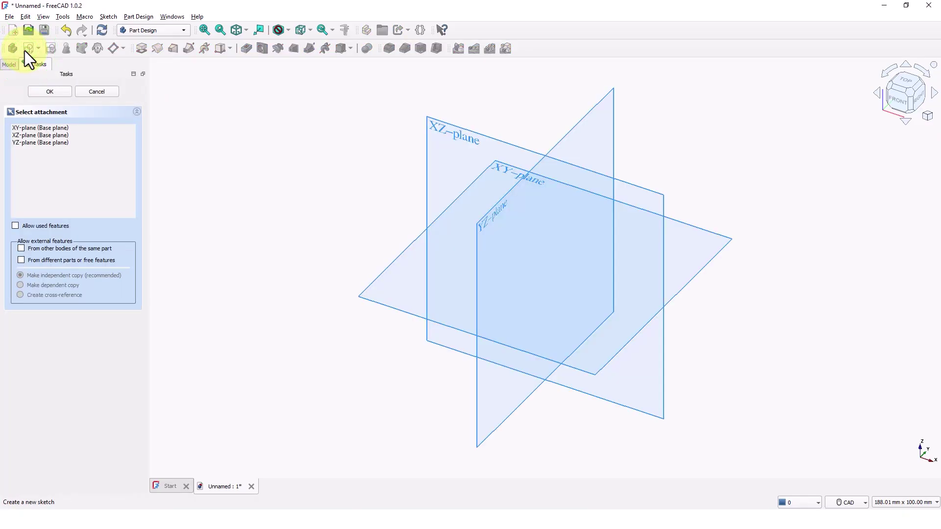
# - On the XZ plane, draw a 60 mm wide by 32 mm high rectangle centred on the origin, then close the sketch
pyautogui.click(427, 167)
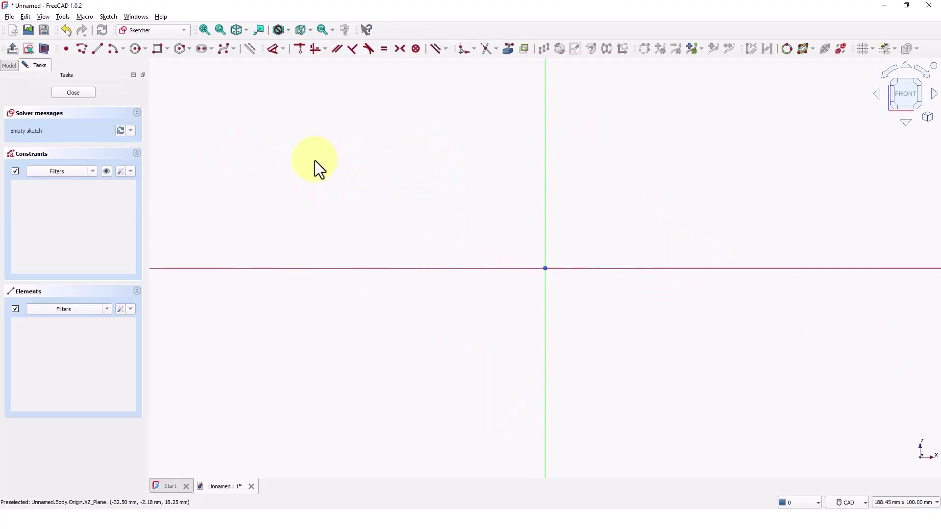
pyautogui.click(168, 49)
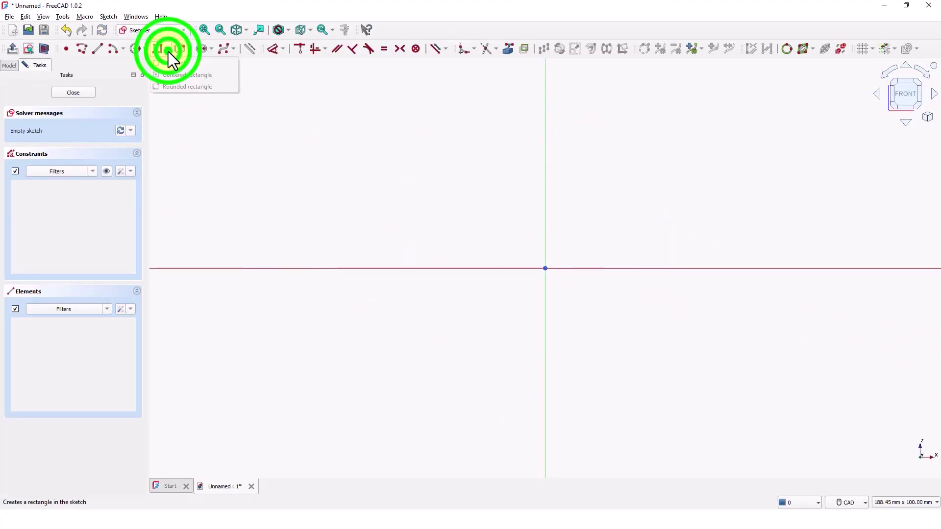
pyautogui.click(175, 75)
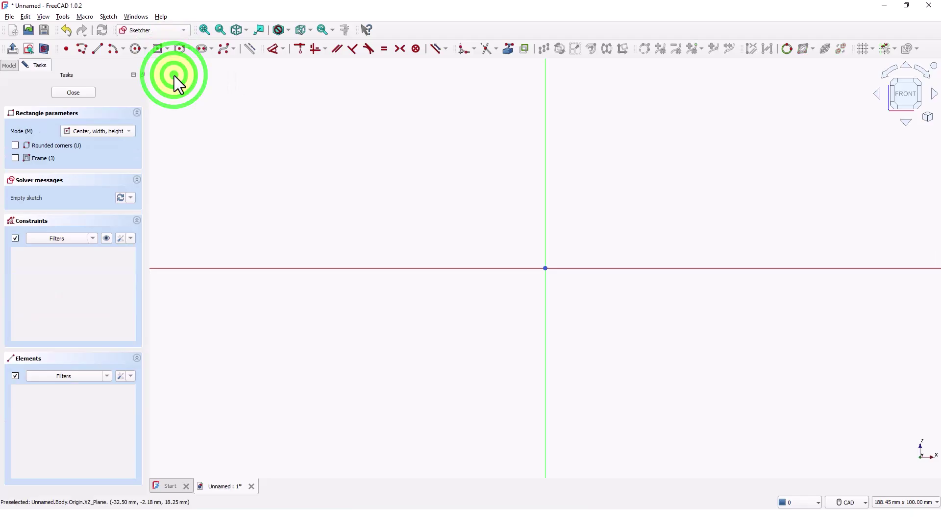
pyautogui.click(545, 268)
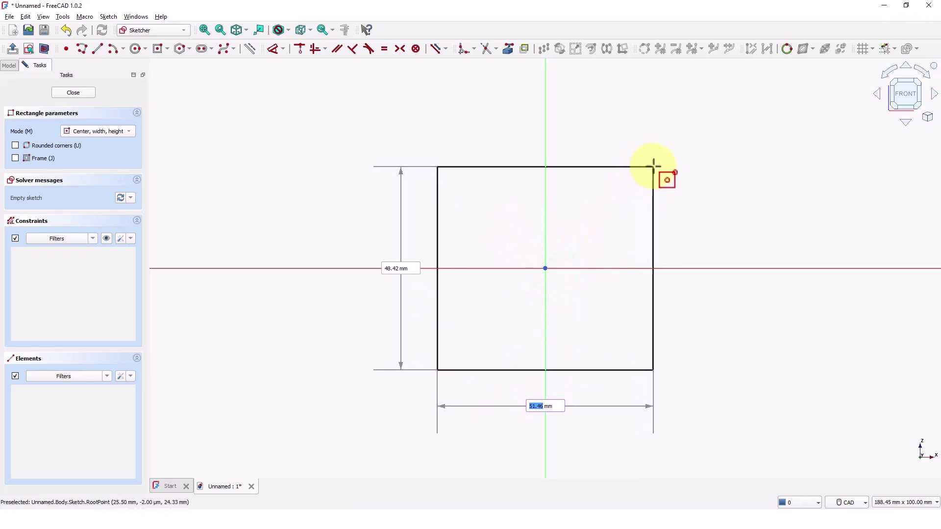
pyautogui.write('60')
pyautogui.press('Tab')
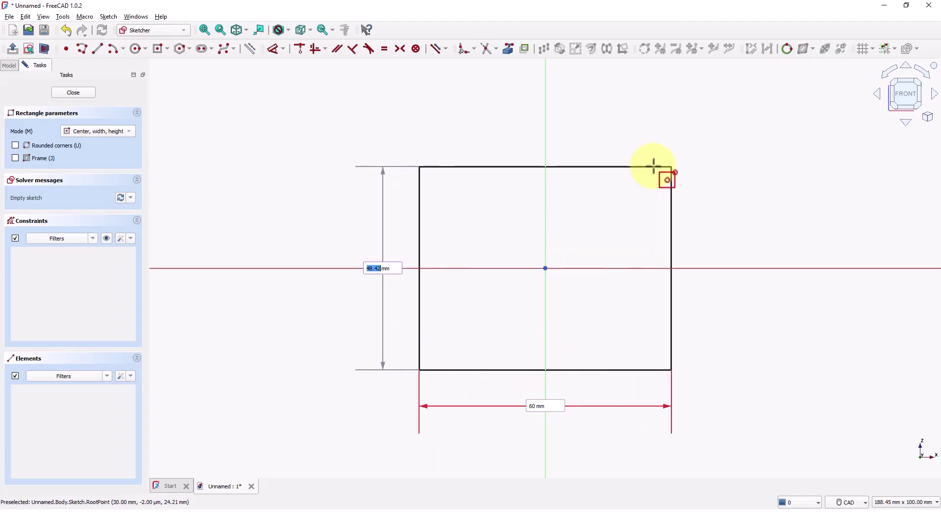
pyautogui.write('32')
pyautogui.press('Return')
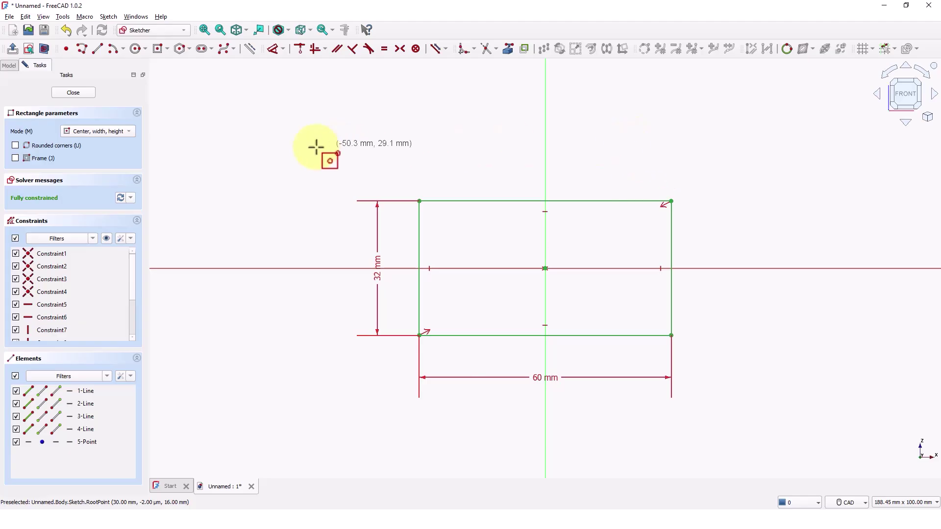
pyautogui.click(81, 93)
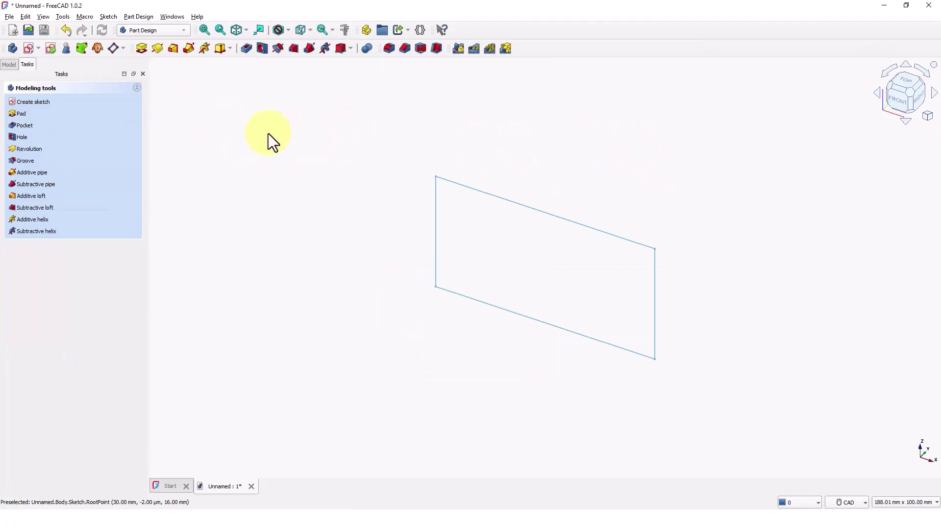
# - Pad the rectangle sketch 16 mm into a solid block
pyautogui.click(142, 51)
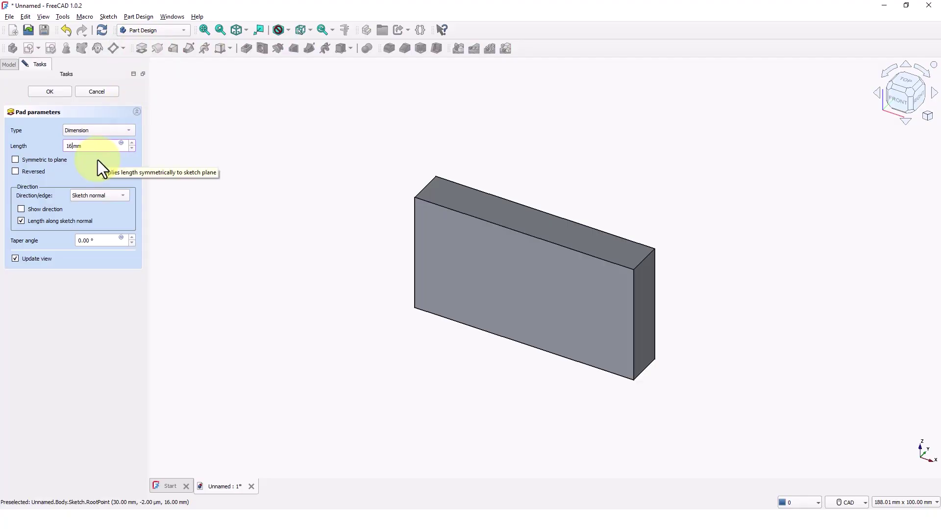
pyautogui.write('16')
pyautogui.press('Return')
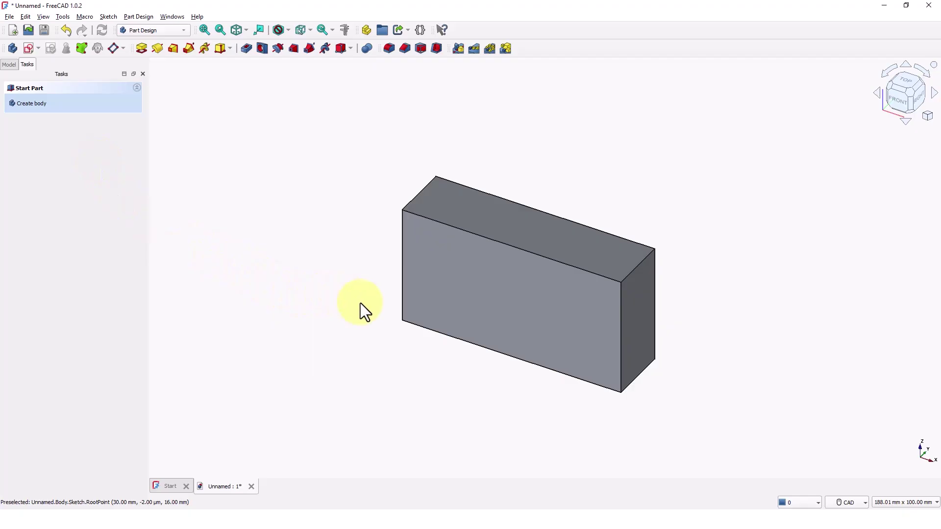
# - Open a sketch on the block's front face and link its top and bottom edges as external geometry
pyautogui.click(434, 308)
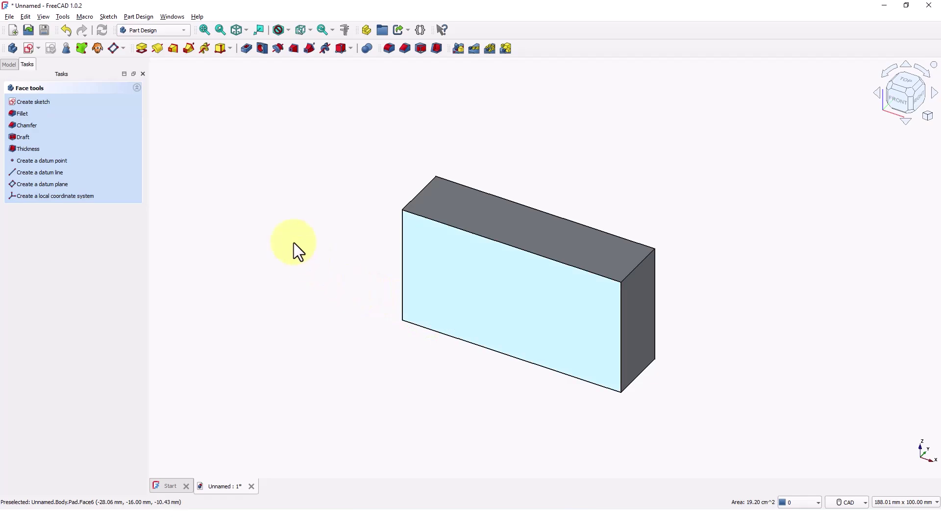
pyautogui.click(32, 50)
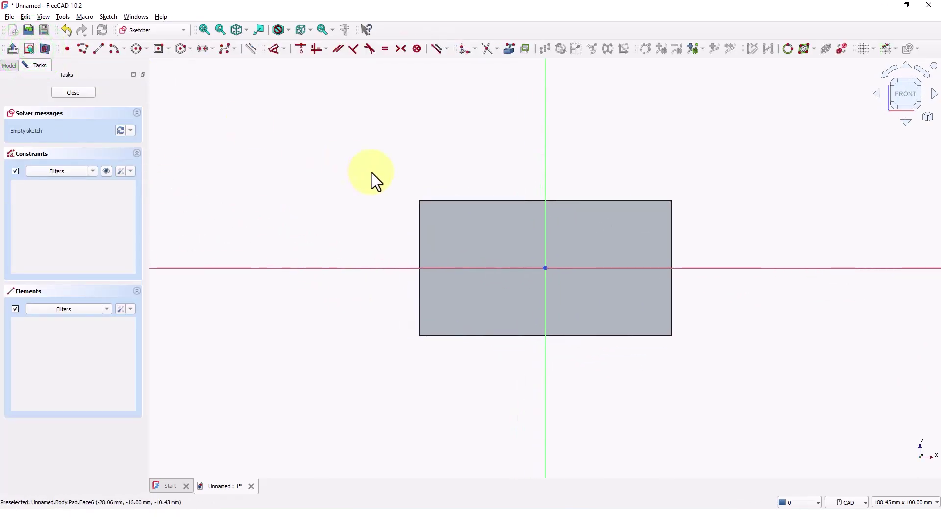
pyautogui.click(509, 49)
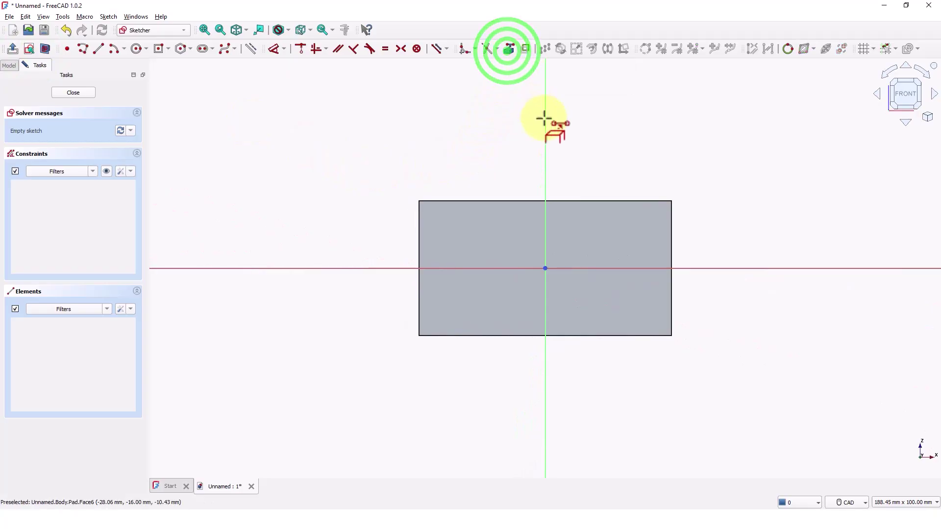
pyautogui.click(520, 201)
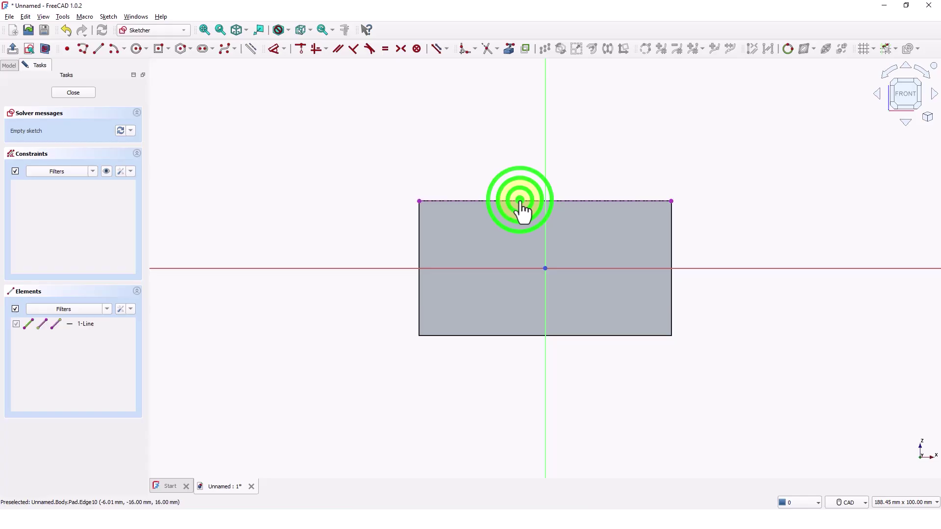
pyautogui.click(457, 336)
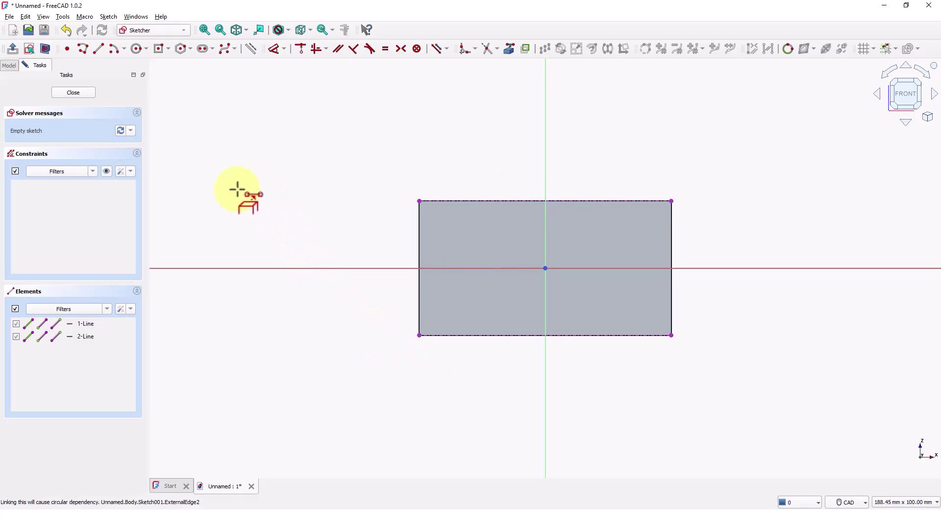
# - Draw a centred rectangle on the vertical axis reaching up to the top edge
pyautogui.rightClick(196, 99)
pyautogui.click(159, 48)
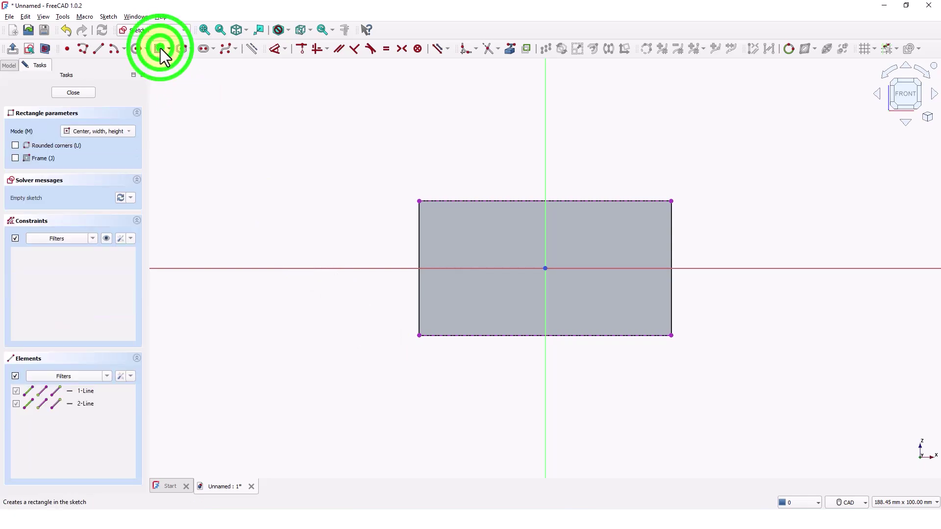
pyautogui.click(545, 245)
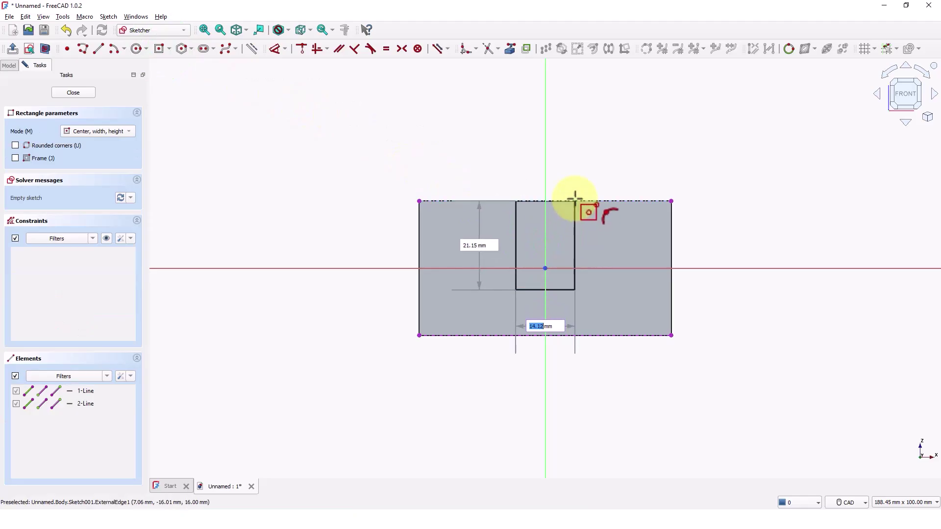
pyautogui.click(575, 201)
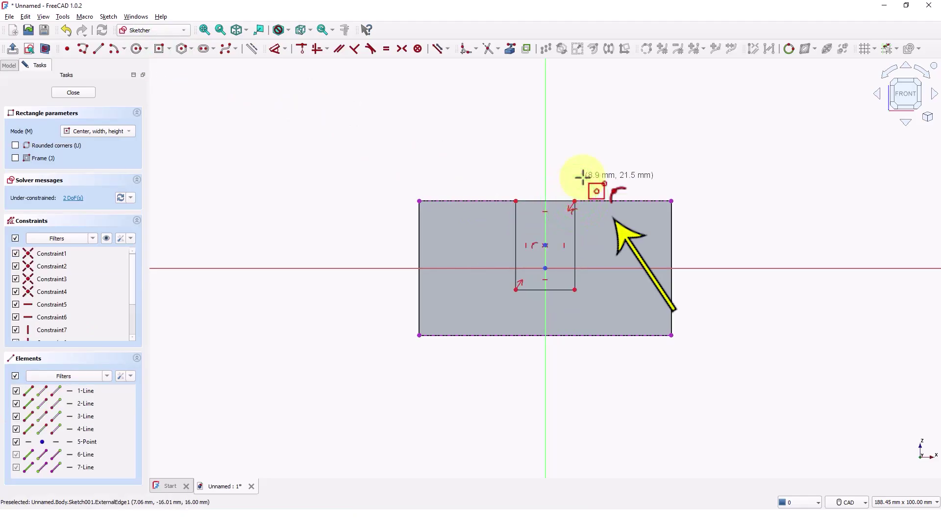
pyautogui.rightClick(583, 178)
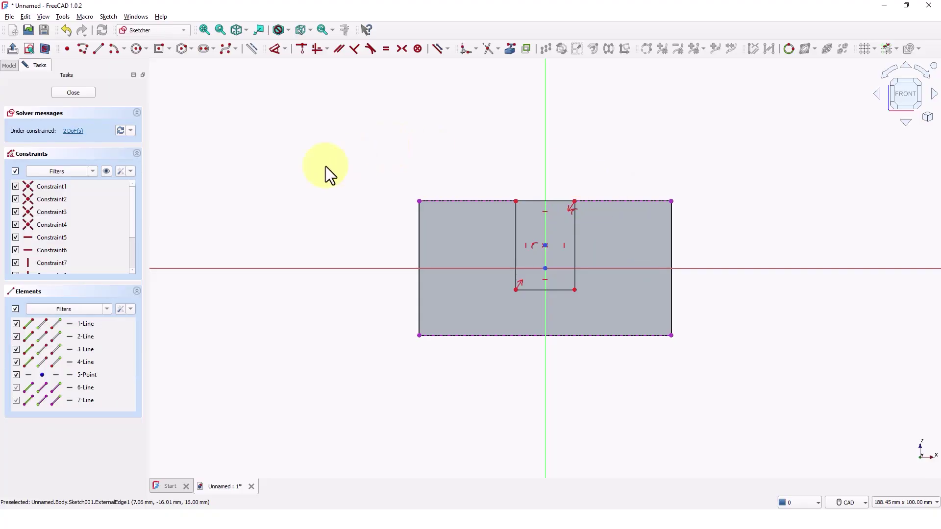
# - Draw corner rectangles hanging from the top-left and top-right corners of the face
pyautogui.click(169, 49)
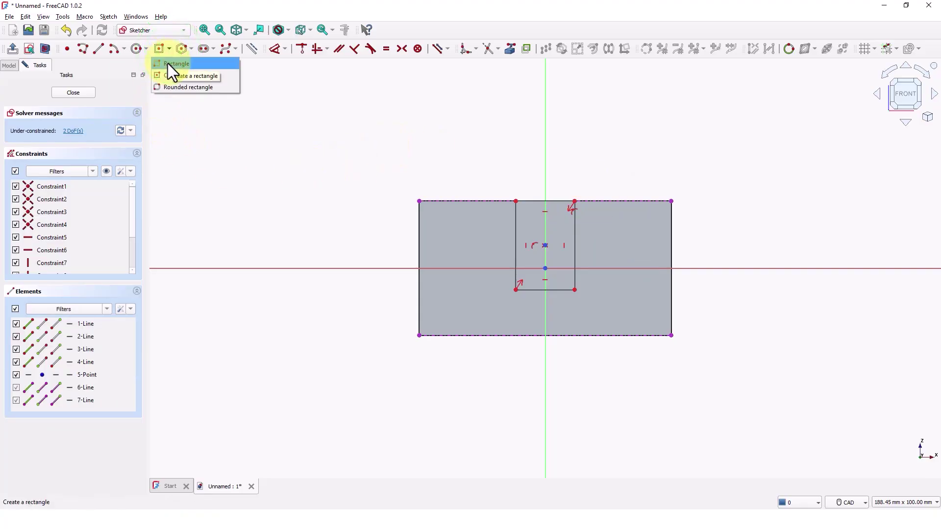
pyautogui.click(168, 63)
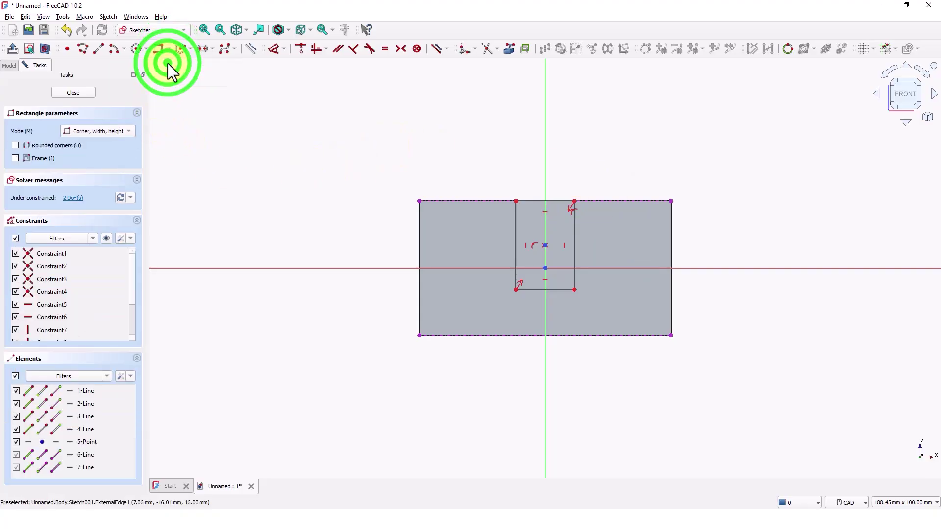
pyautogui.click(418, 200)
pyautogui.click(466, 292)
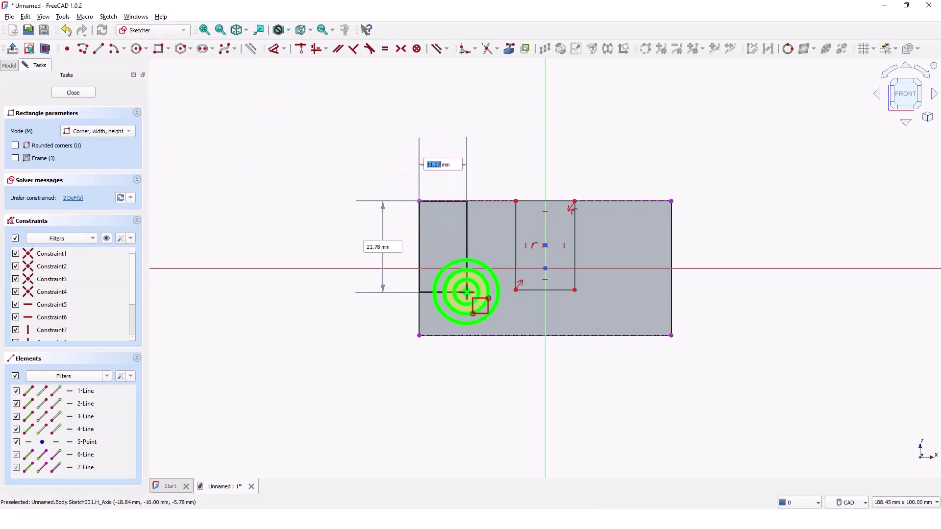
pyautogui.click(671, 201)
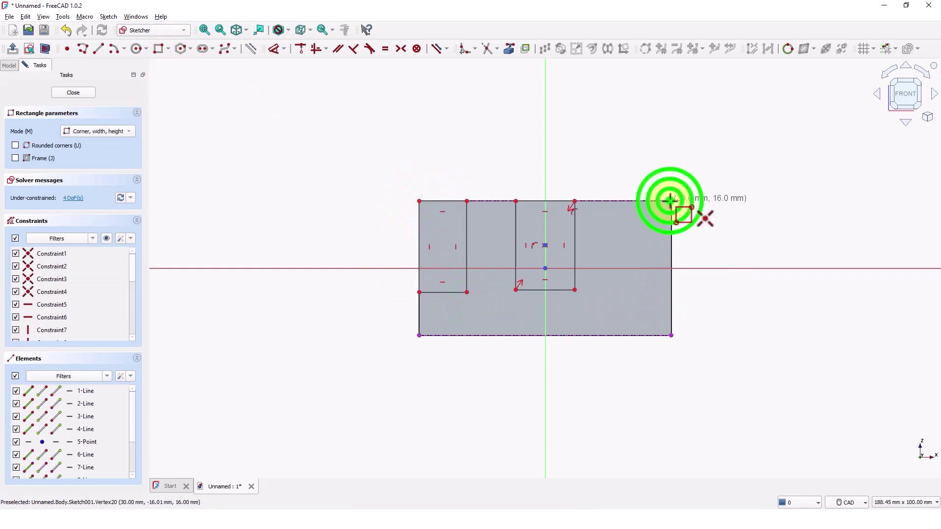
pyautogui.click(629, 288)
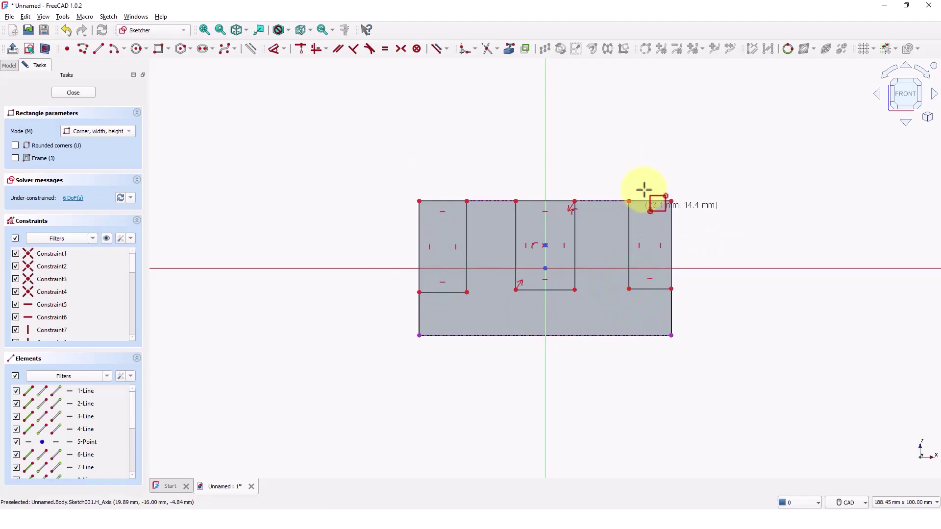
pyautogui.rightClick(448, 134)
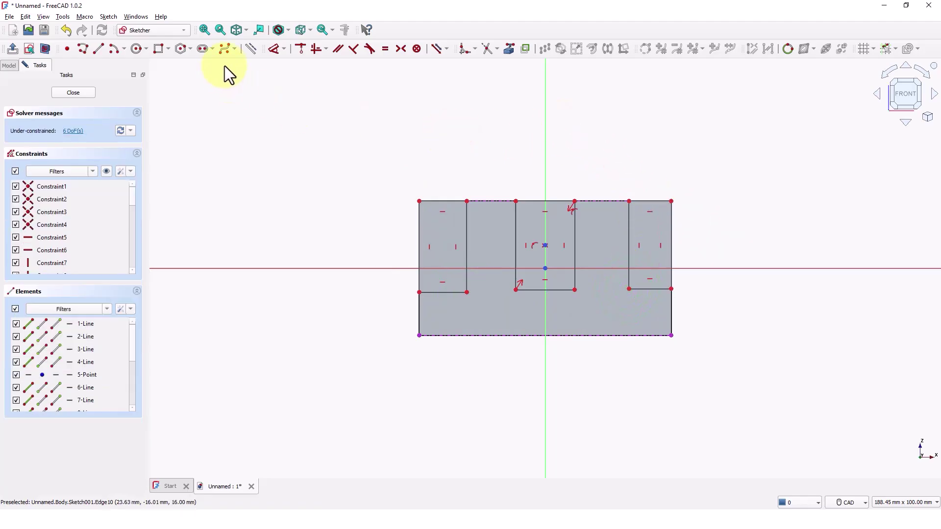
# - Dimension the right upright rectangle to 15 mm wide and 25 mm tall
pyautogui.click(273, 47)
pyautogui.click(643, 199)
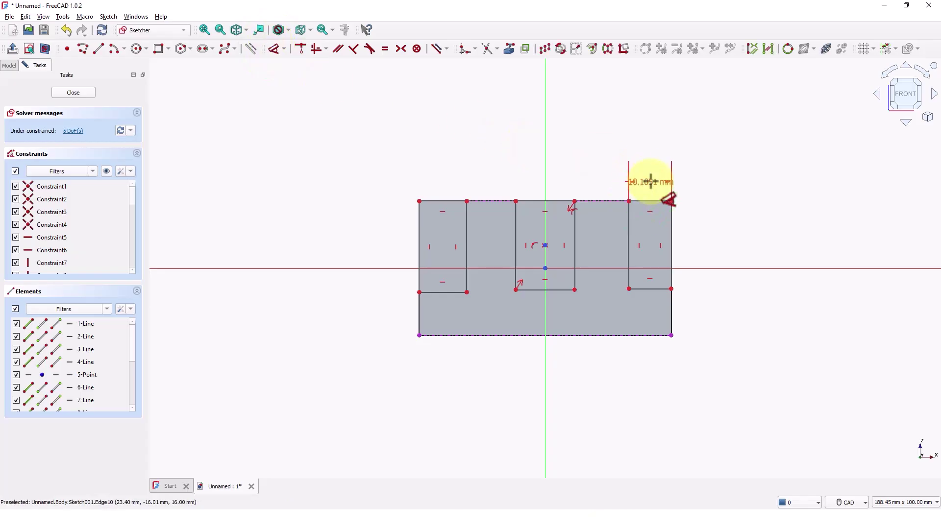
pyautogui.click(652, 184)
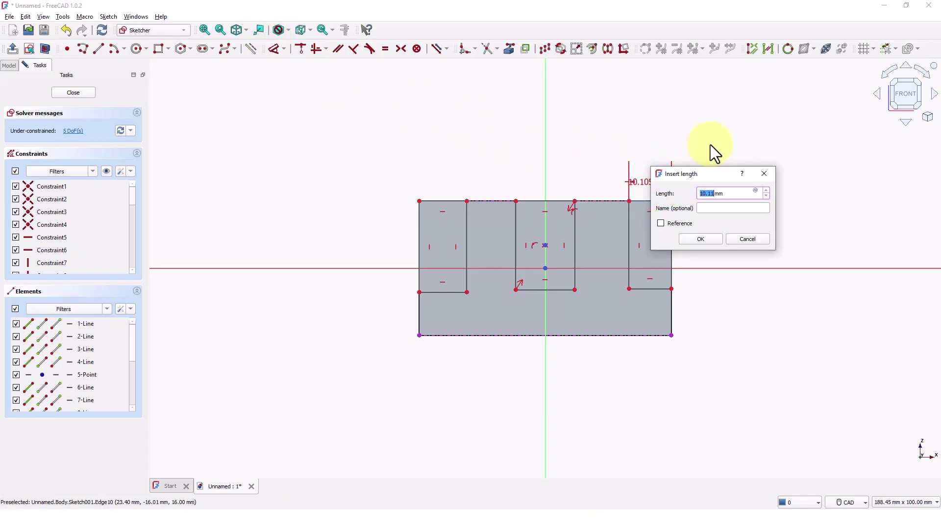
pyautogui.write('15')
pyautogui.press('Return')
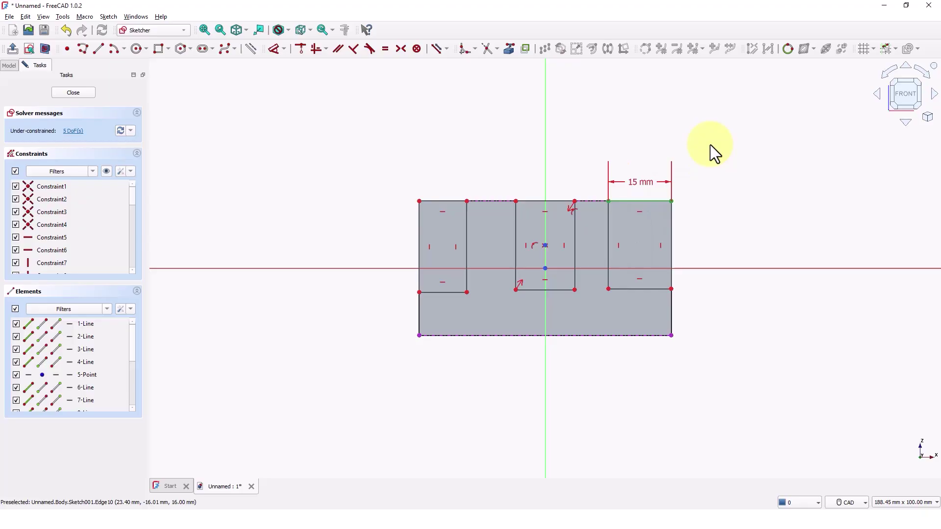
pyautogui.click(672, 242)
pyautogui.click(696, 241)
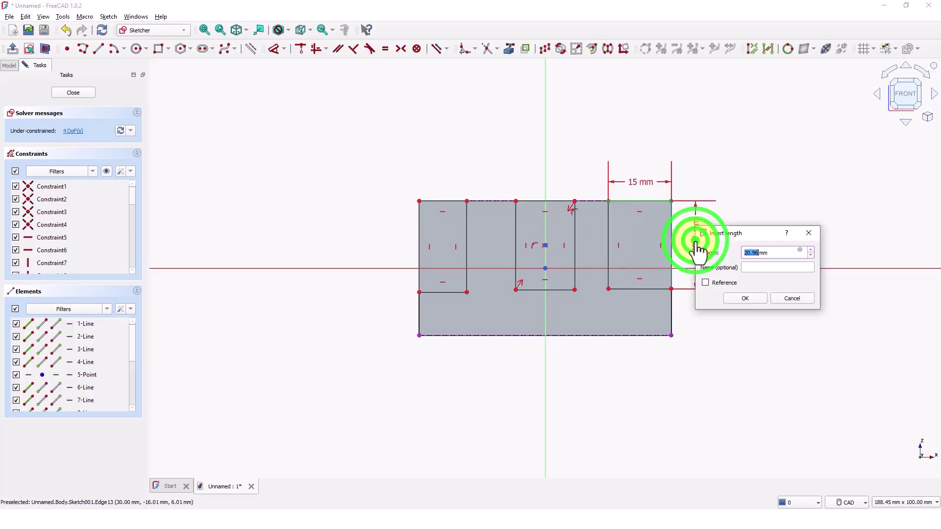
pyautogui.write('25')
pyautogui.press('Return')
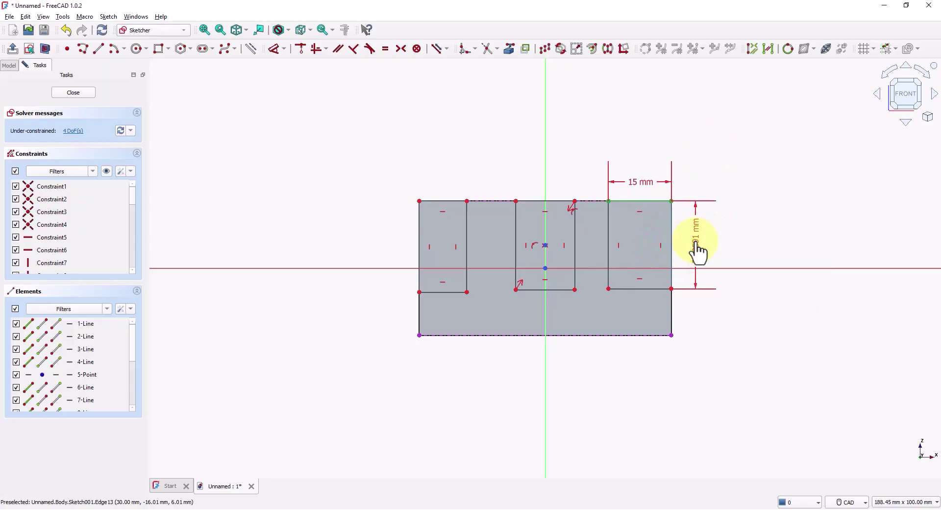
# - Dimension the middle slot to 9 mm wide and 16 mm deep
pyautogui.click(553, 201)
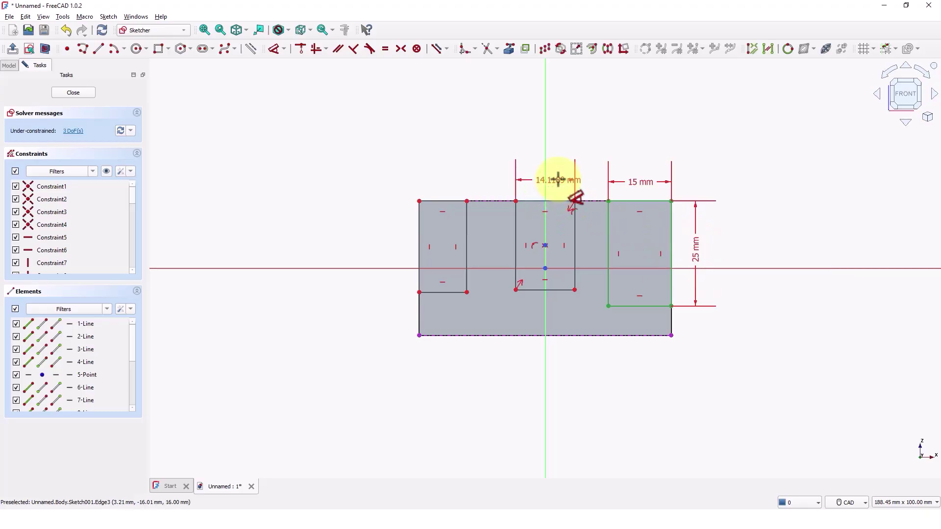
pyautogui.click(559, 188)
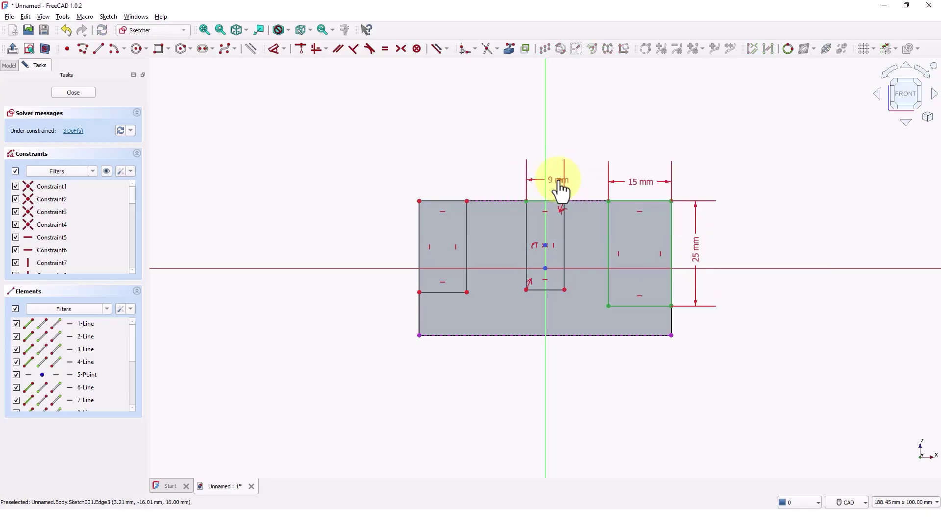
pyautogui.click(527, 210)
pyautogui.click(502, 174)
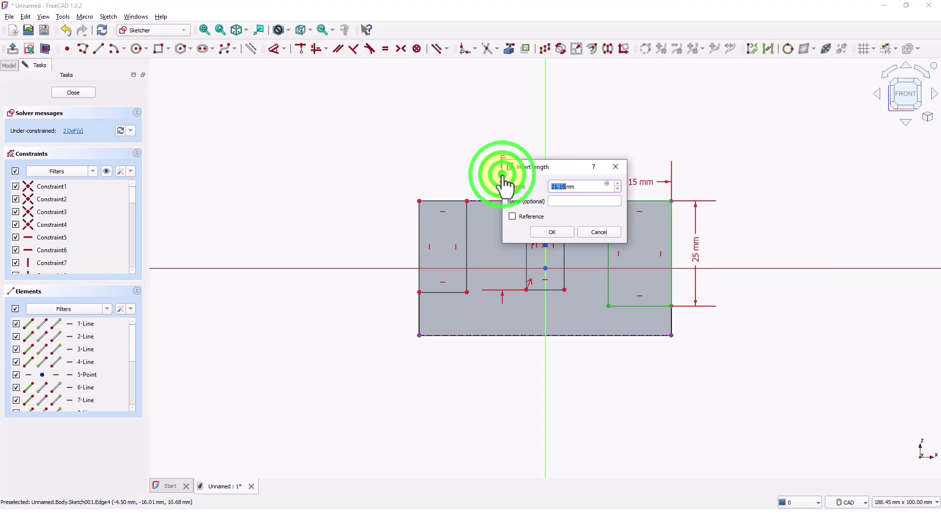
pyautogui.write('16')
pyautogui.press('Return')
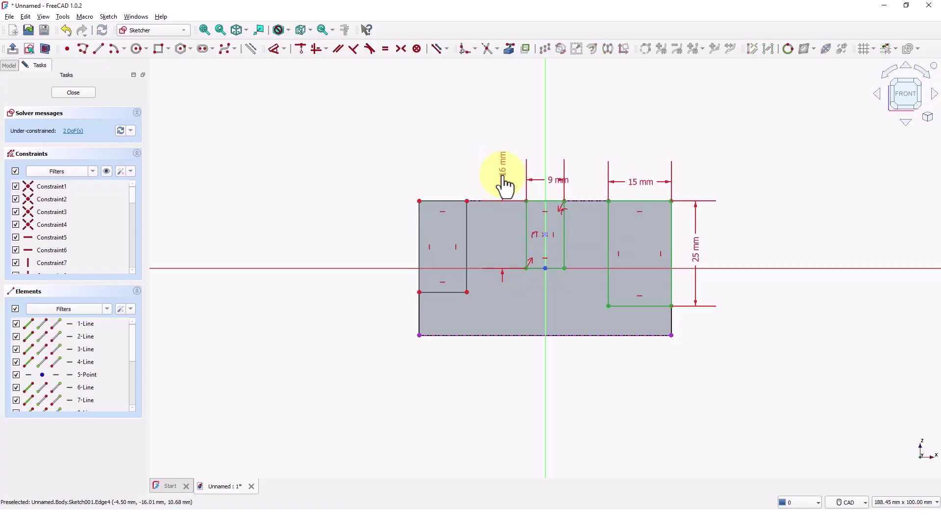
# - Make the left upright's bottom and inner edges equal to the right upright's
pyautogui.rightClick(409, 128)
pyautogui.click(386, 50)
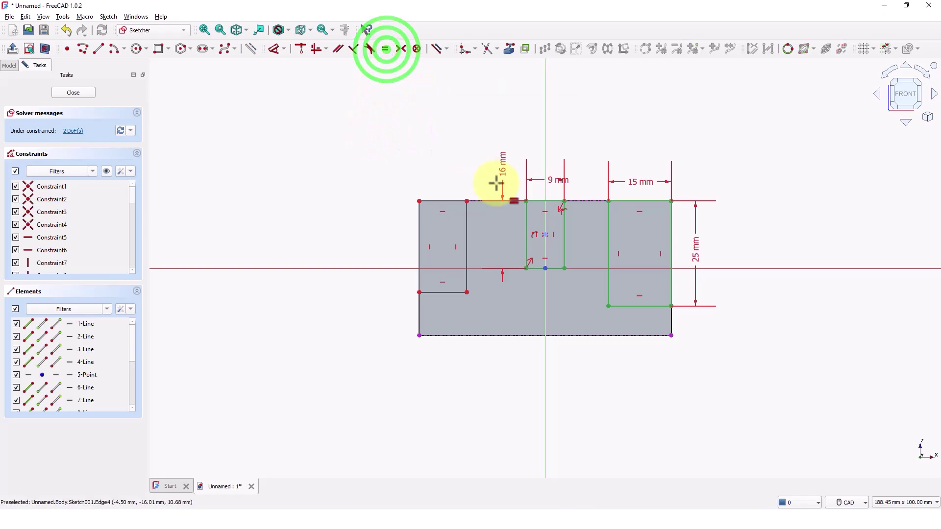
pyautogui.click(641, 307)
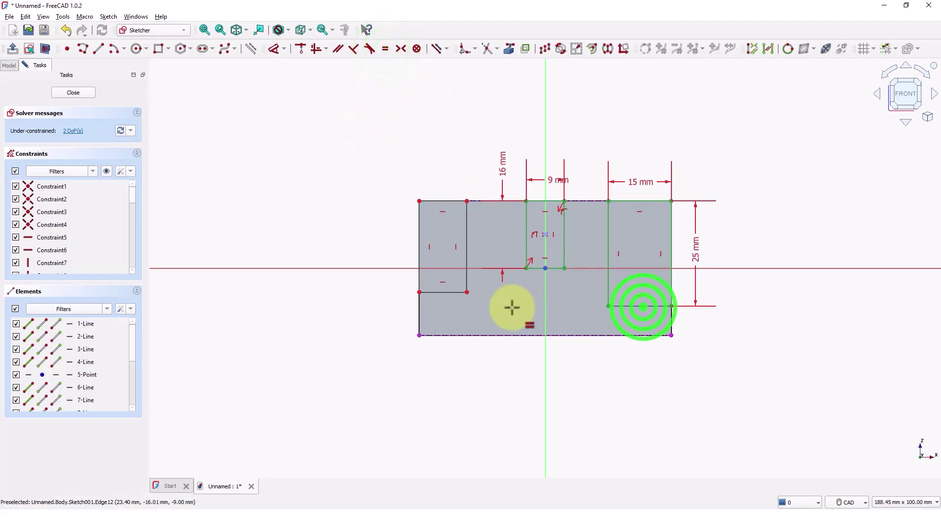
pyautogui.click(446, 292)
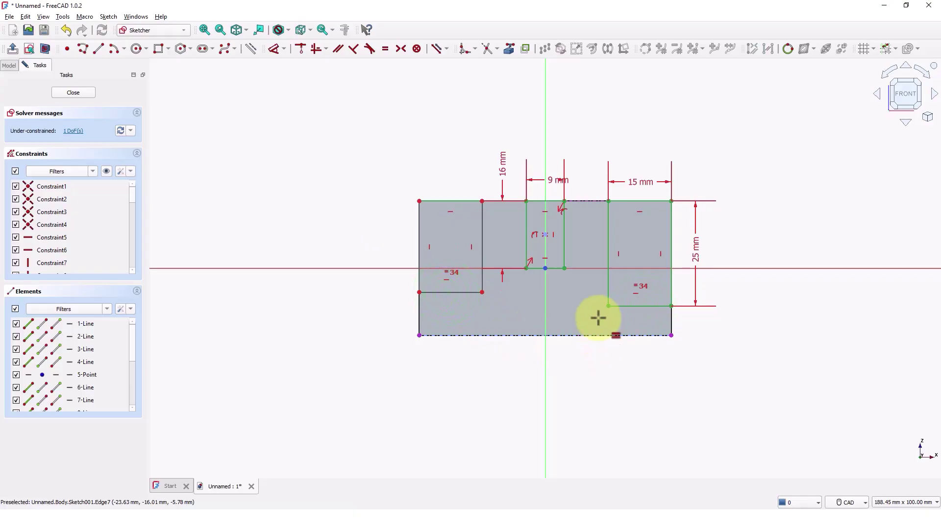
pyautogui.click(608, 289)
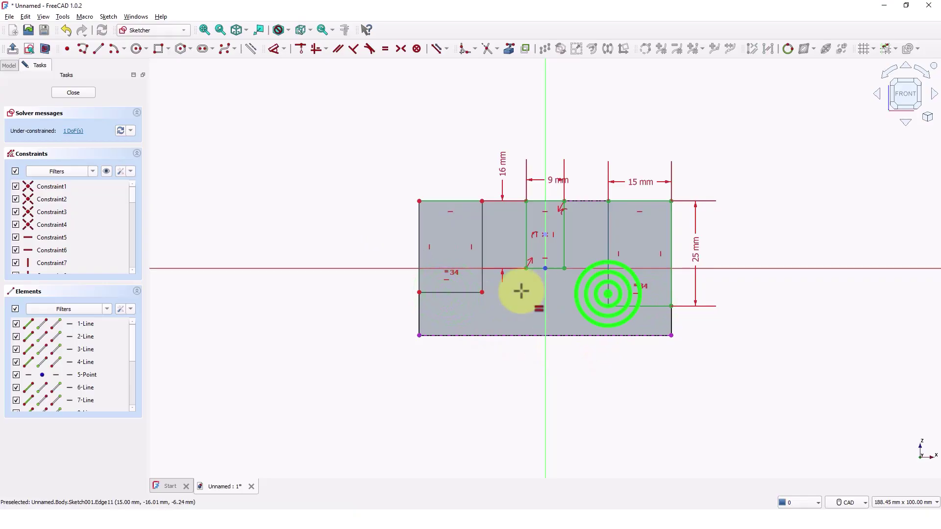
pyautogui.click(482, 255)
pyautogui.click(420, 131)
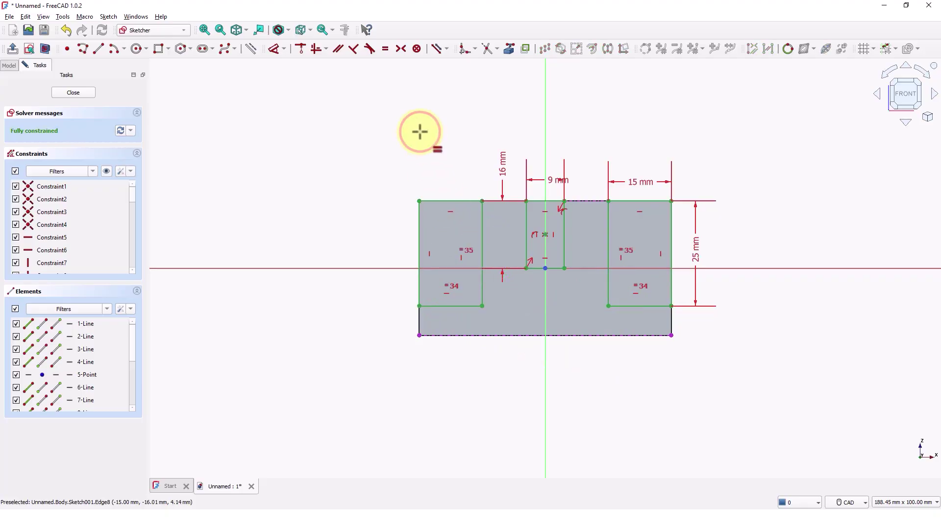
# - Polyline a closed trapezoid on the bottom edge near centre and delete the redundant constraint
pyautogui.click(83, 49)
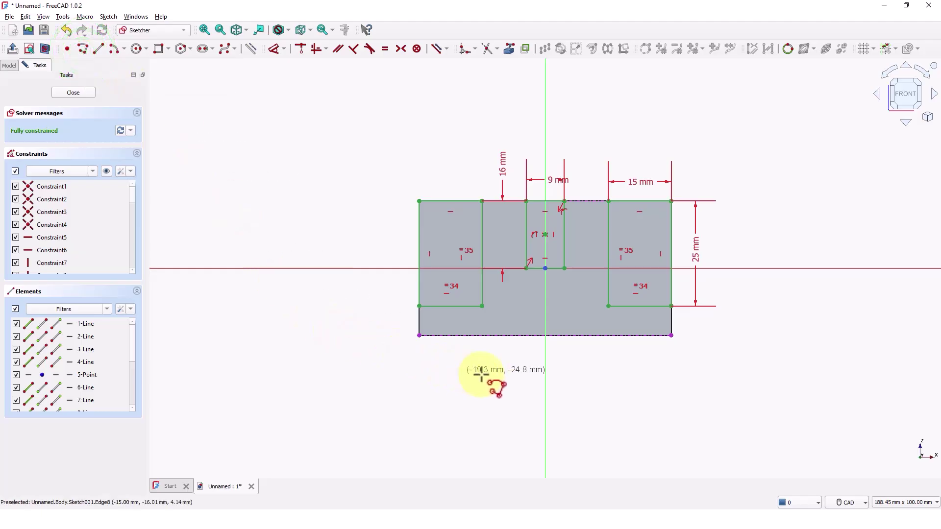
pyautogui.click(518, 335)
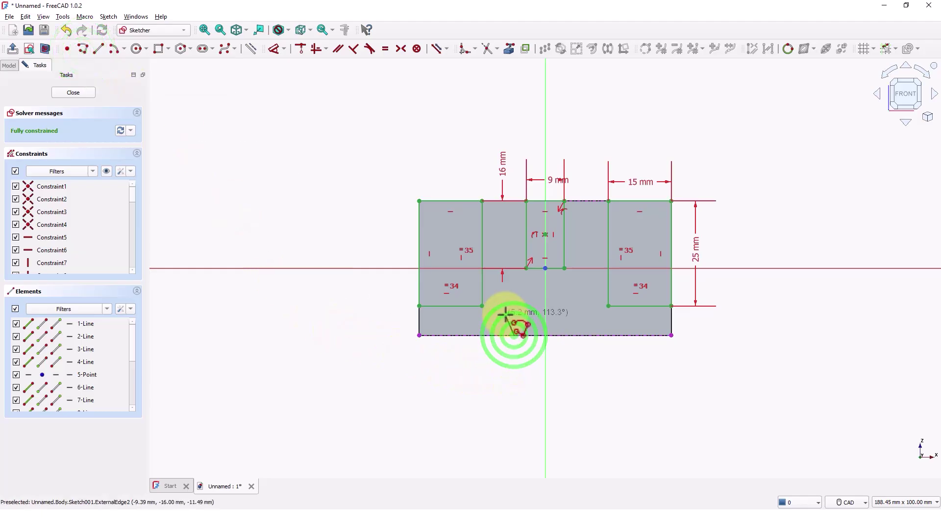
pyautogui.click(504, 318)
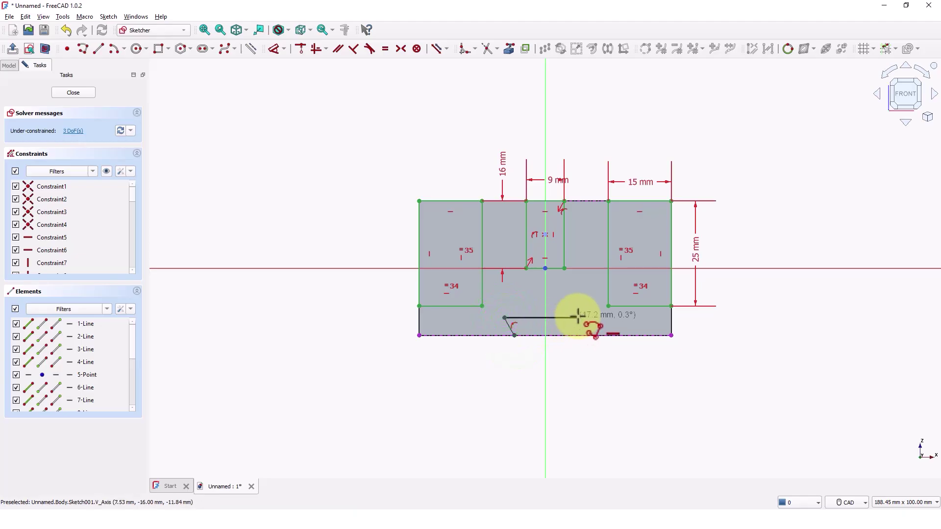
pyautogui.click(578, 318)
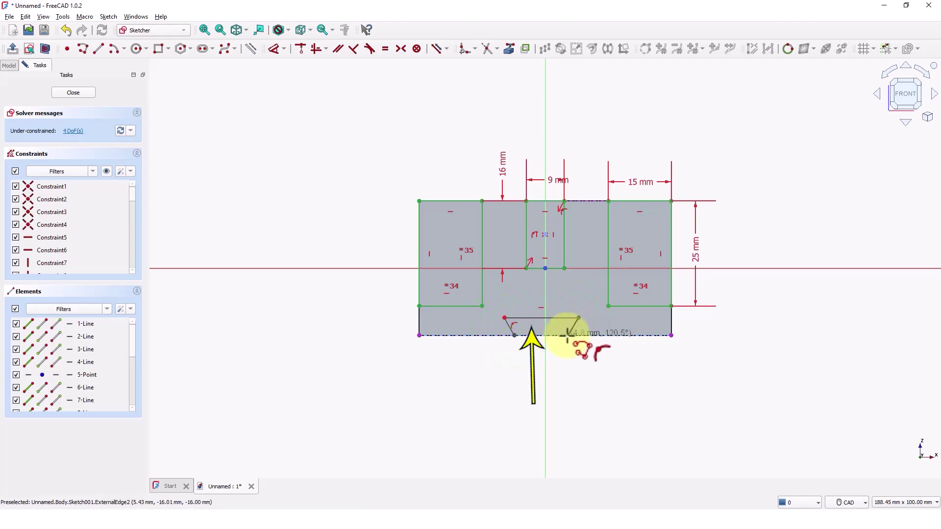
pyautogui.click(559, 336)
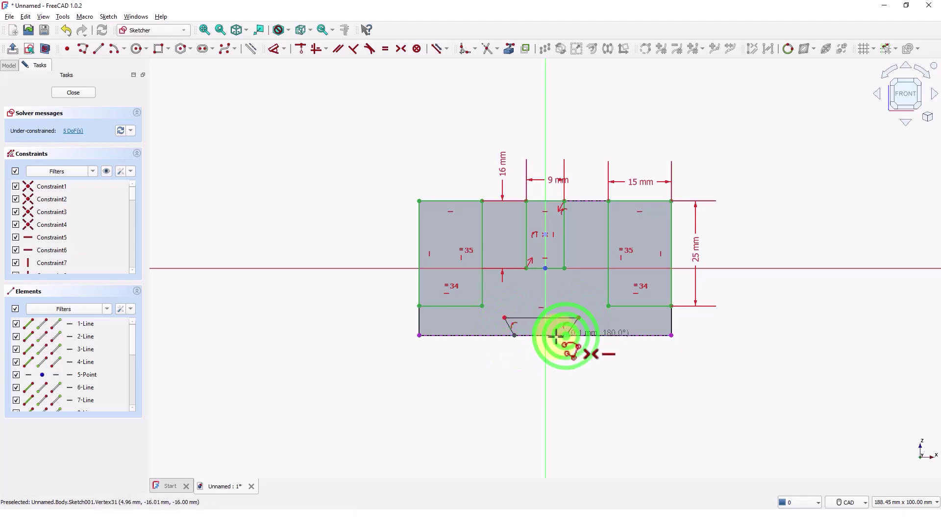
pyautogui.click(514, 336)
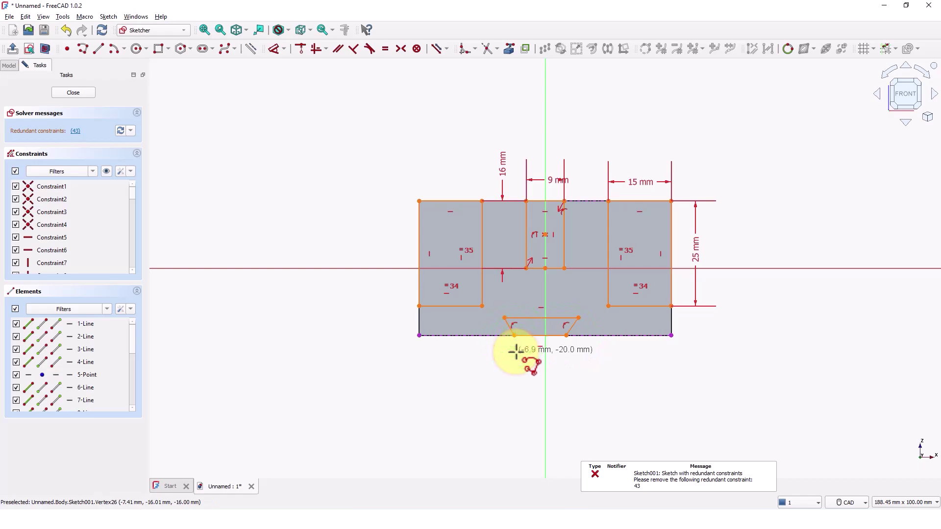
pyautogui.rightClick(477, 361)
pyautogui.click(75, 131)
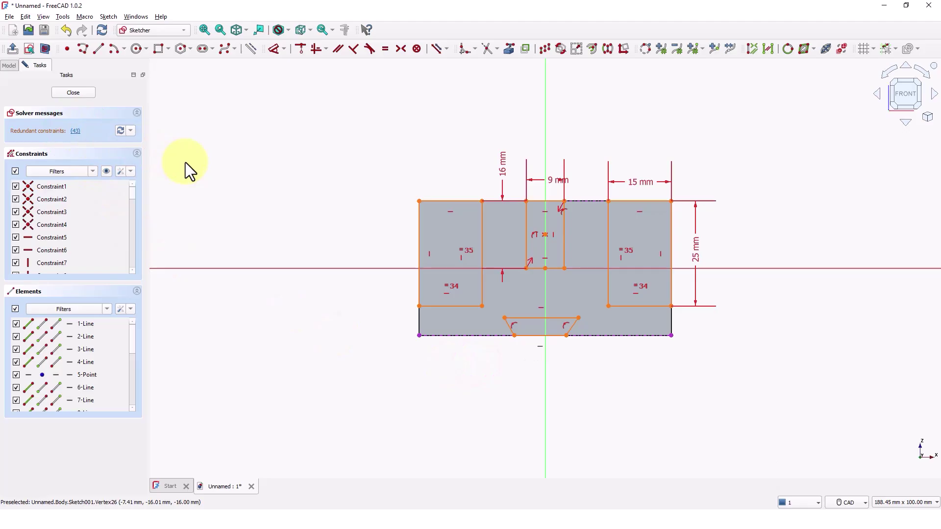
pyautogui.press('Delete')
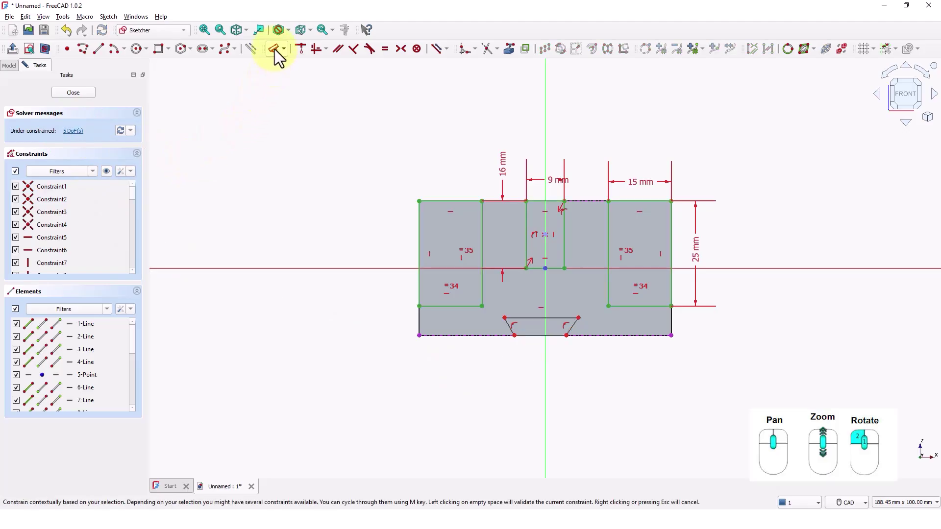
# - Dimension the groove's depth to 3 mm and its bottom opening to 12 mm
pyautogui.click(274, 48)
pyautogui.scroll(3, 519, 362)
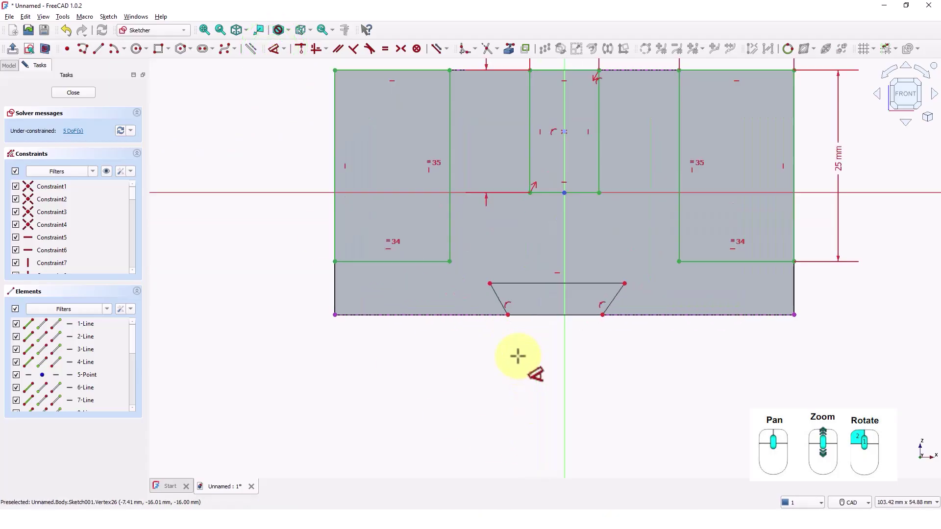
pyautogui.click(499, 302)
pyautogui.click(459, 298)
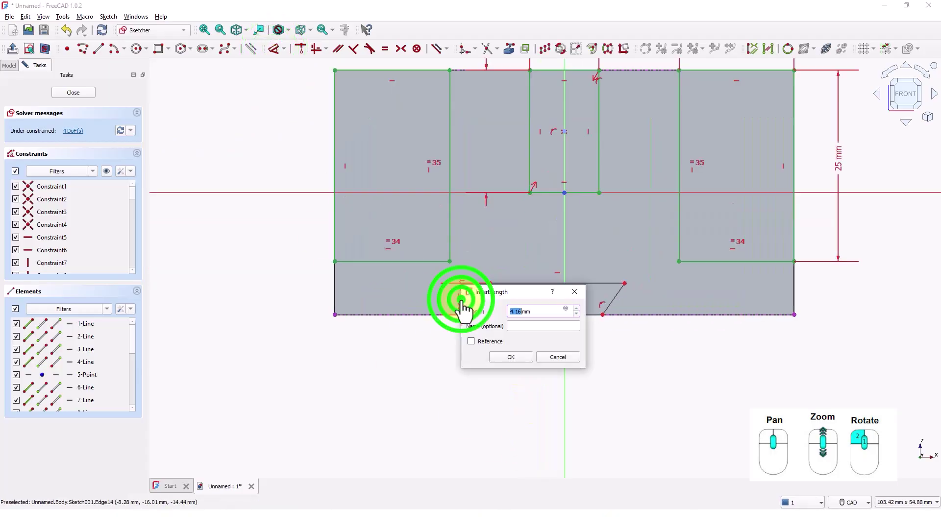
pyautogui.write('3')
pyautogui.press('Return')
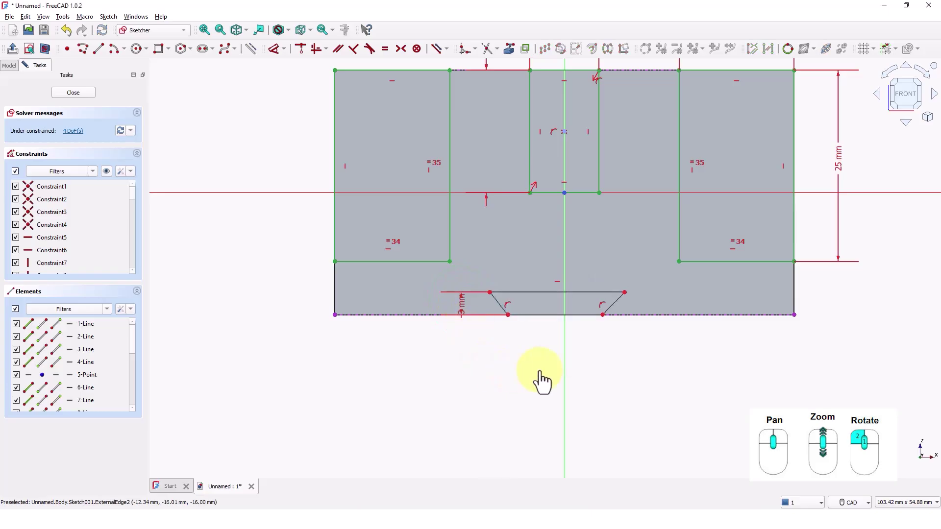
pyautogui.click(533, 316)
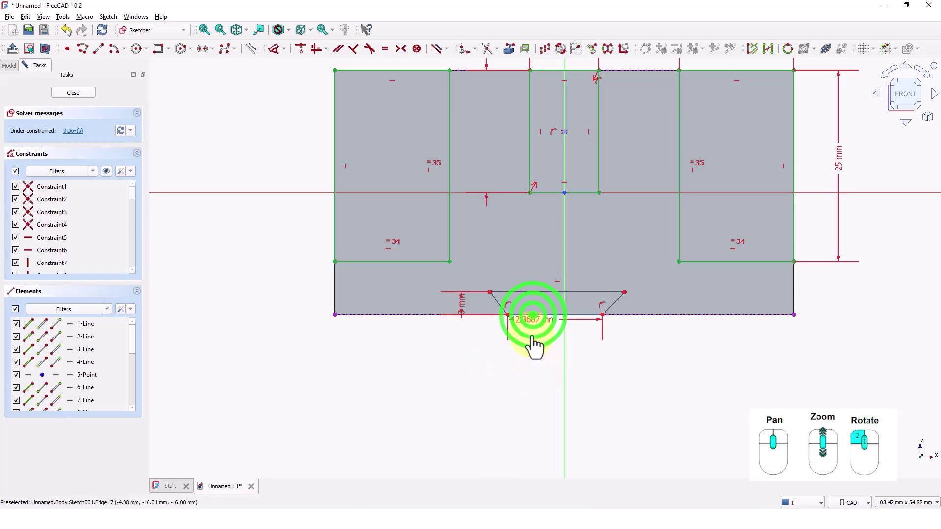
pyautogui.click(538, 344)
pyautogui.write('12')
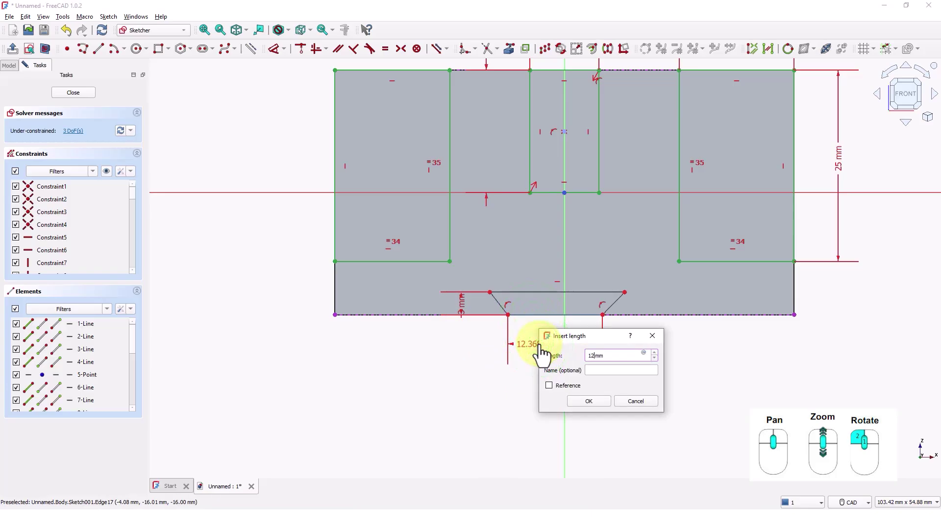
pyautogui.press('Return')
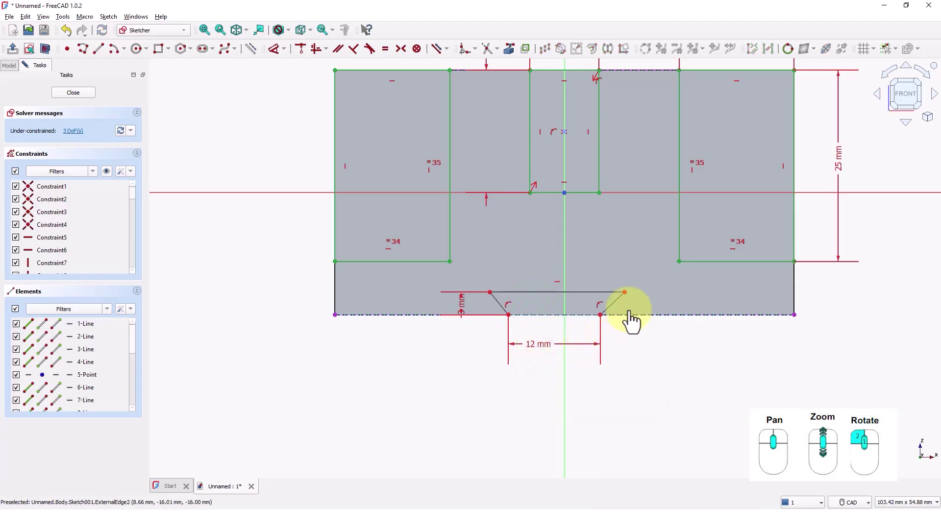
# - Set a 60° angle between the groove's right side and the bottom edge
pyautogui.click(608, 305)
pyautogui.click(626, 313)
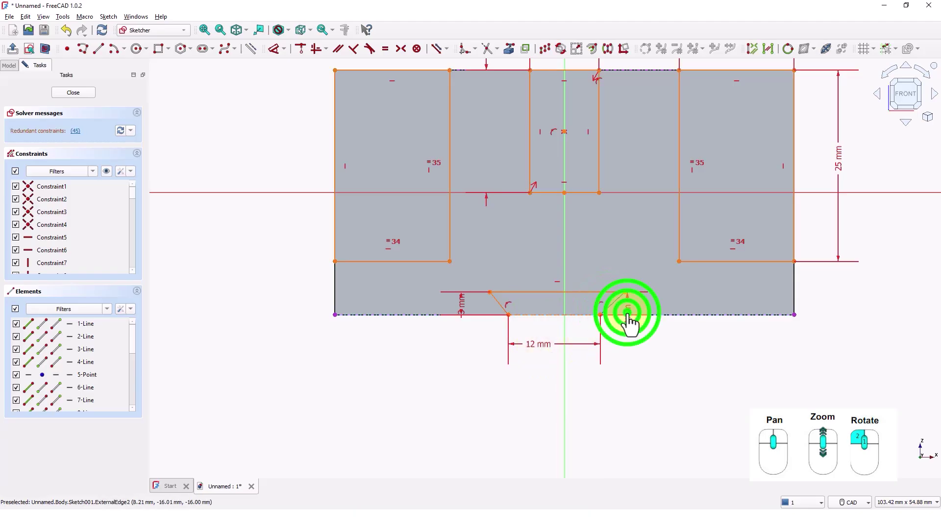
pyautogui.click(649, 306)
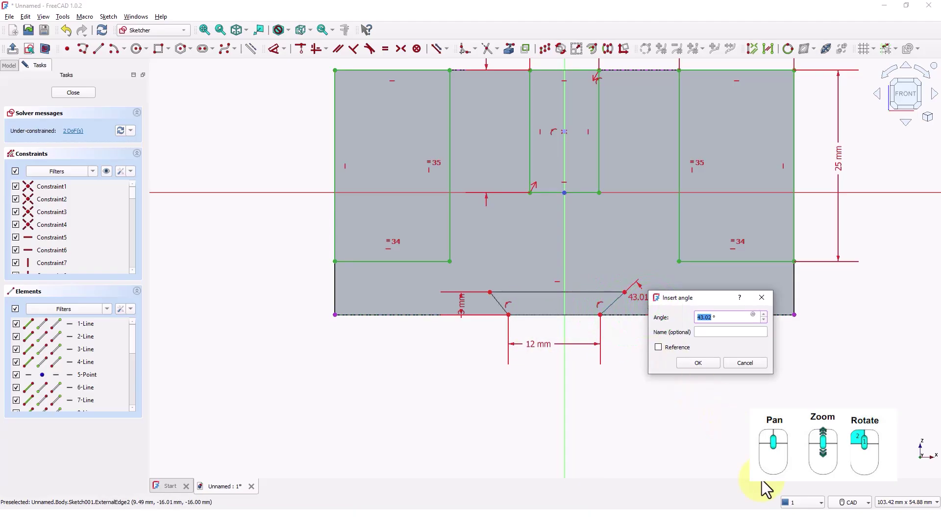
pyautogui.write('60')
pyautogui.press('Return')
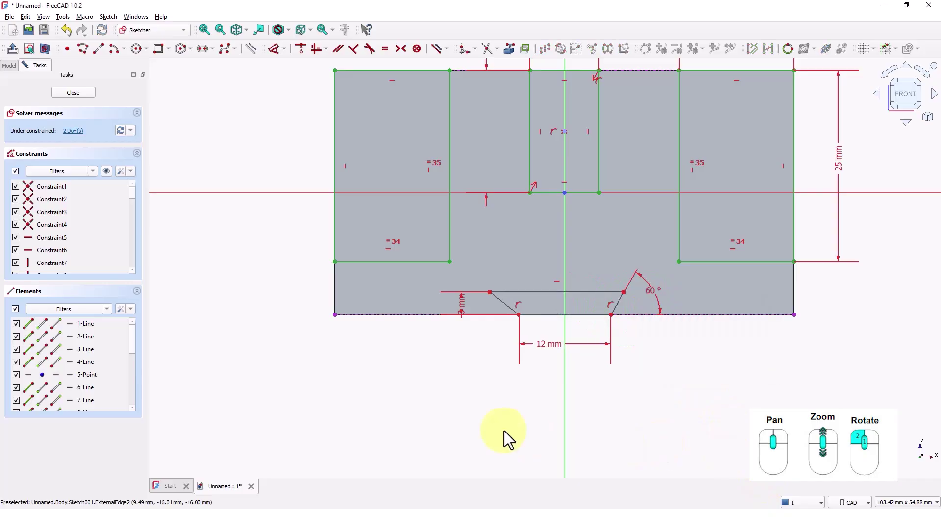
pyautogui.click(436, 395)
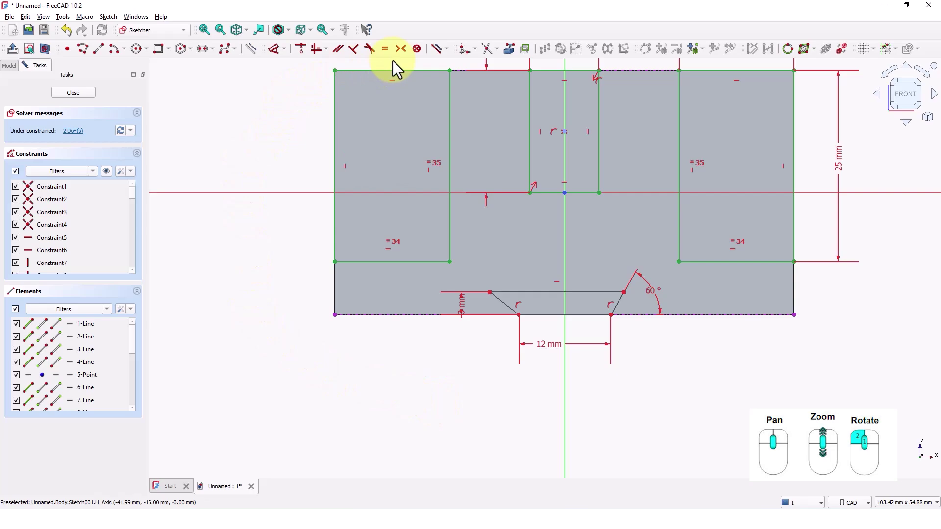
# - Make the groove's top and bottom corner pairs symmetric about the vertical axis
pyautogui.click(401, 51)
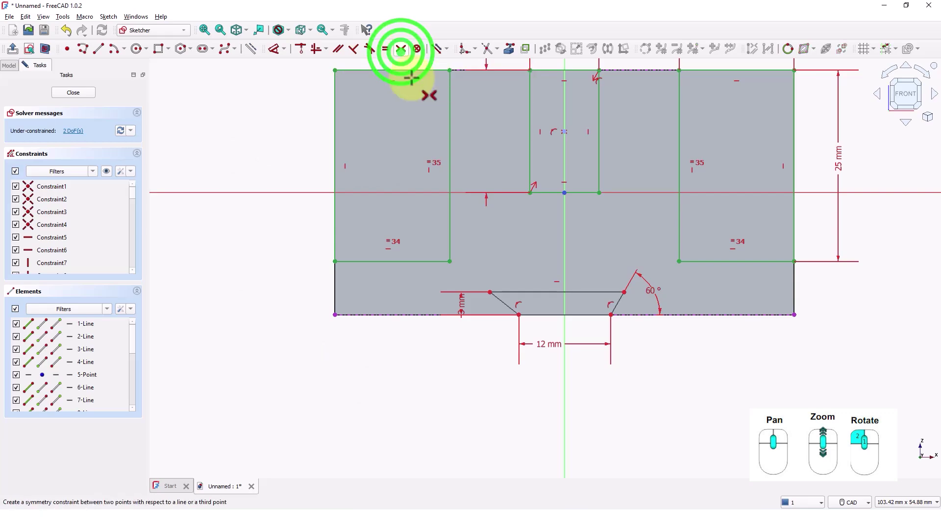
pyautogui.click(490, 292)
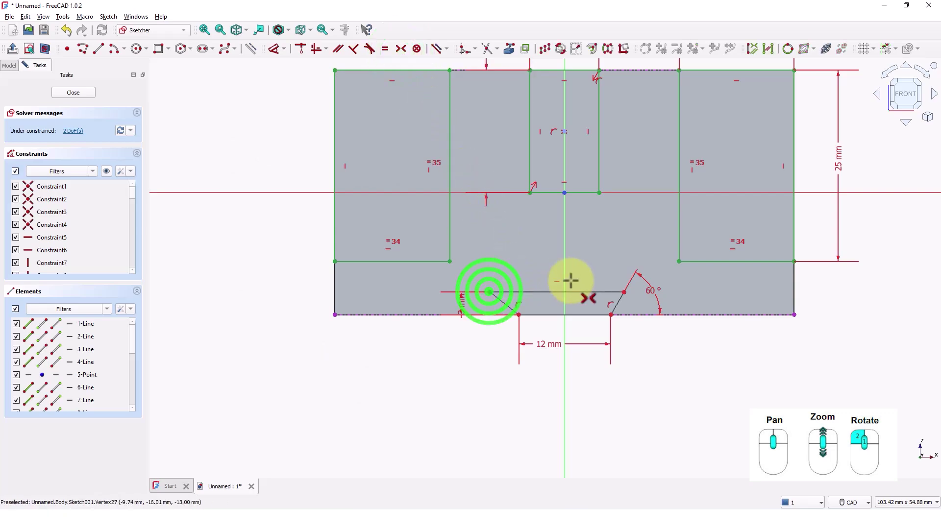
pyautogui.click(624, 292)
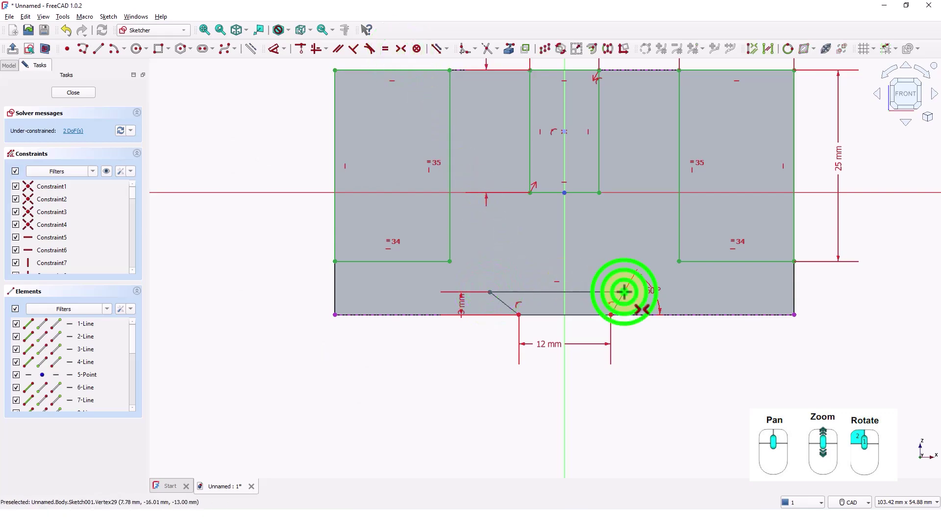
pyautogui.click(566, 262)
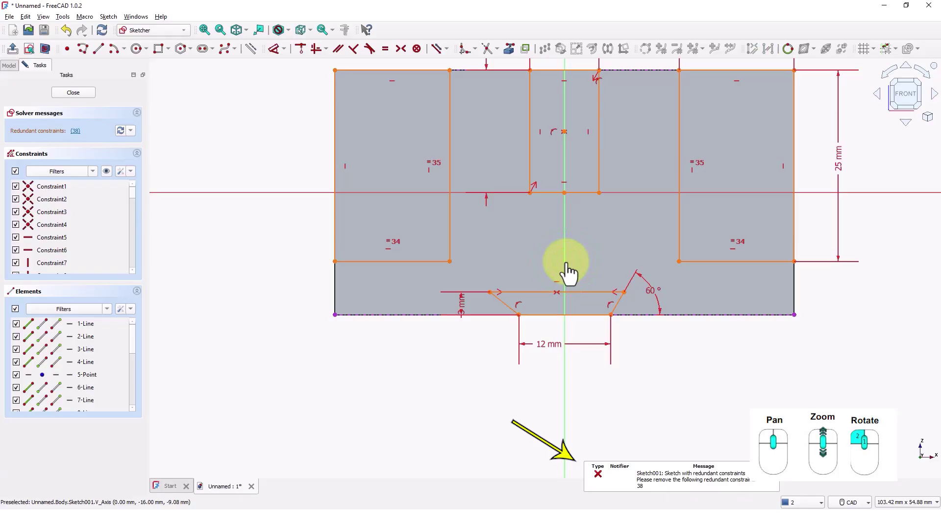
pyautogui.click(519, 314)
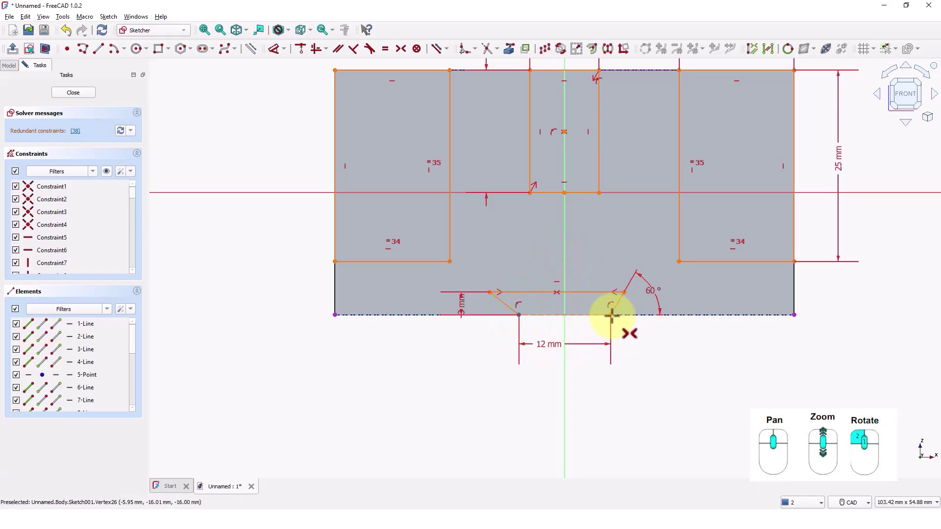
pyautogui.click(611, 315)
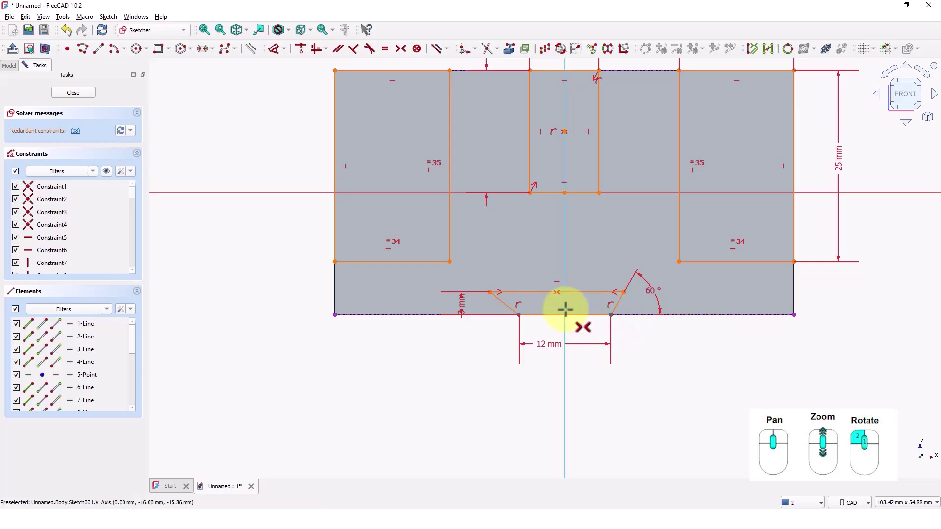
pyautogui.click(566, 310)
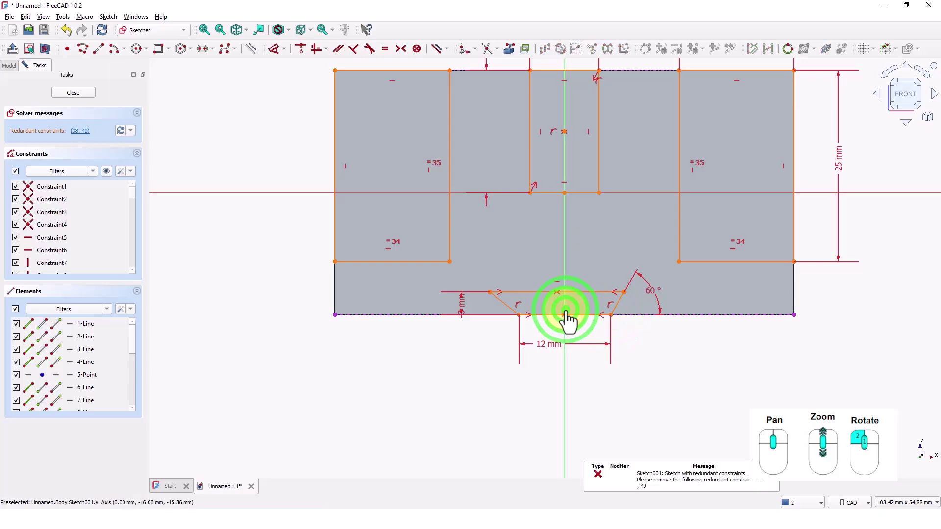
# - Delete redundant constraints 38 and 40 so the sketch is fully constrained
pyautogui.click(74, 132)
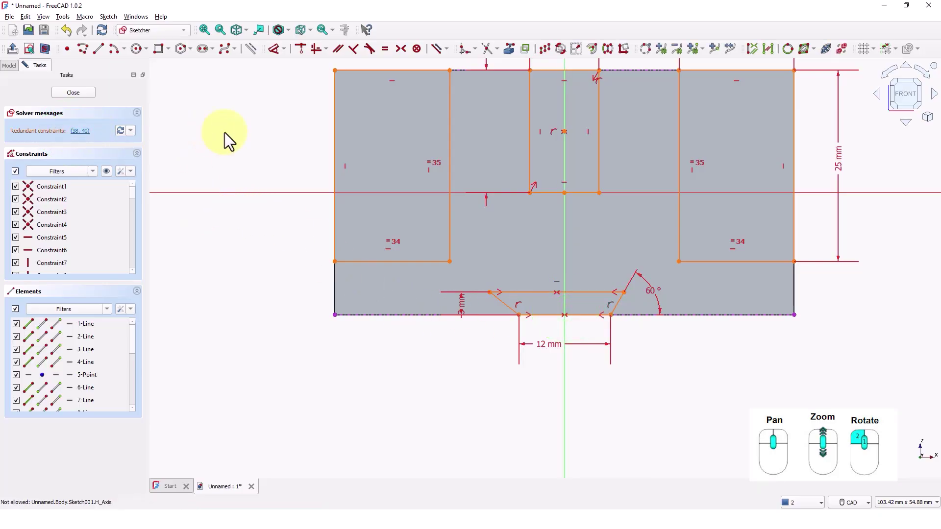
pyautogui.press('Delete')
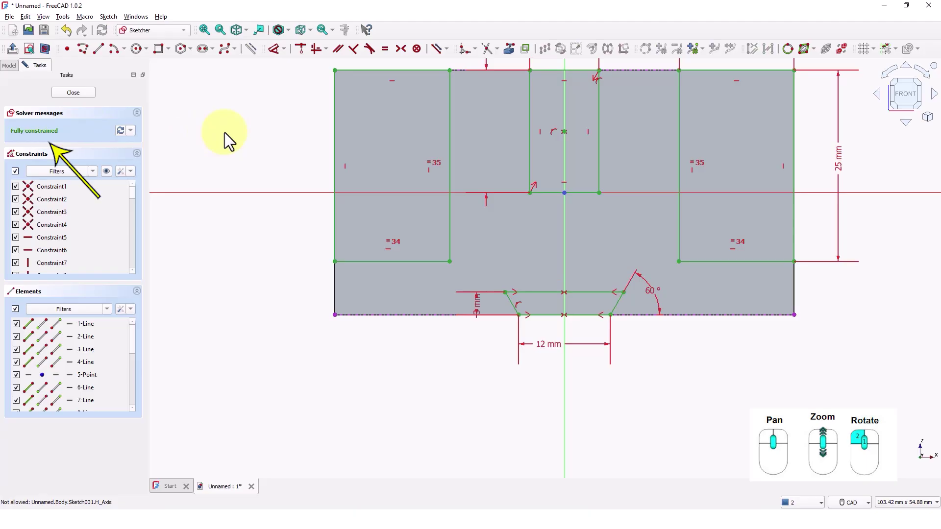
pyautogui.moveTo(282, 306); pyautogui.dragTo(265, 353, button='middle')
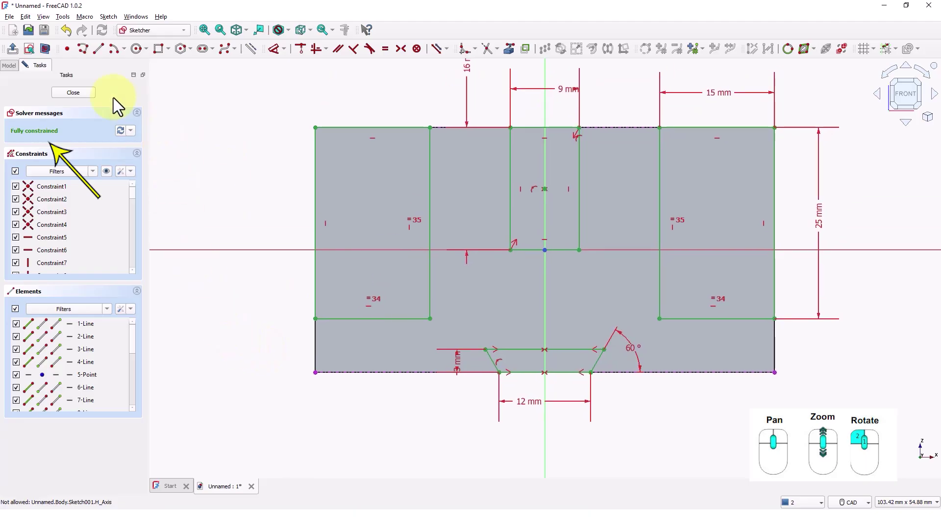
# - Close the front-face sketch and select Sketch001 in the model tree
pyautogui.click(76, 92)
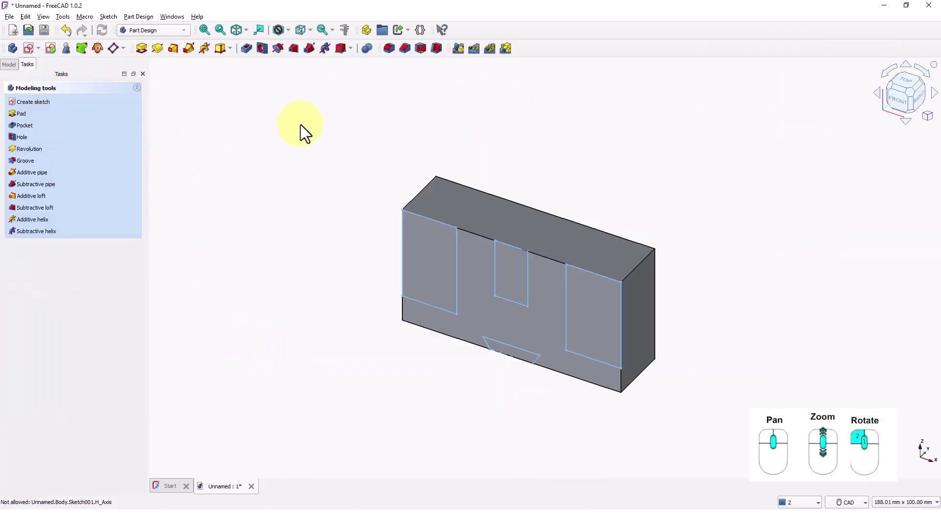
pyautogui.click(9, 64)
pyautogui.click(44, 118)
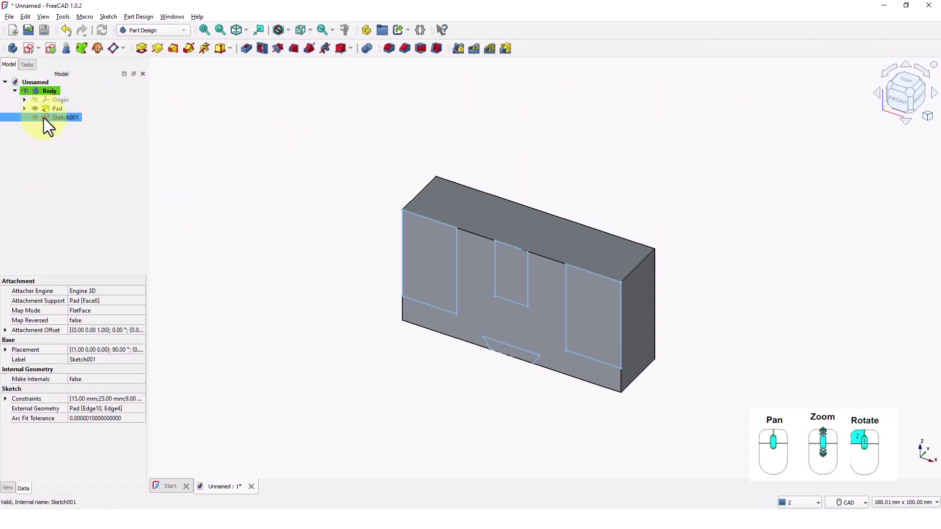
# - Pocket Sketch001 Through all to cut the uprights, centre slot and dovetail groove
pyautogui.click(246, 51)
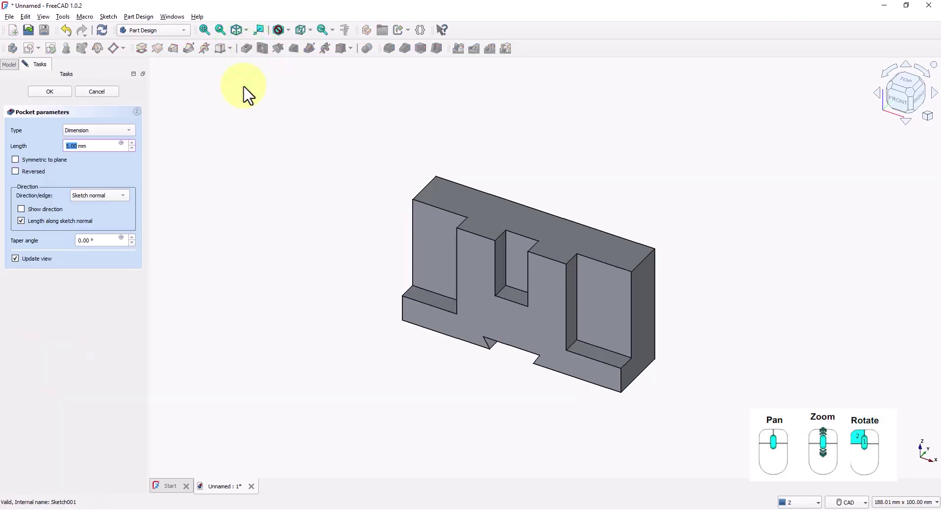
pyautogui.click(92, 131)
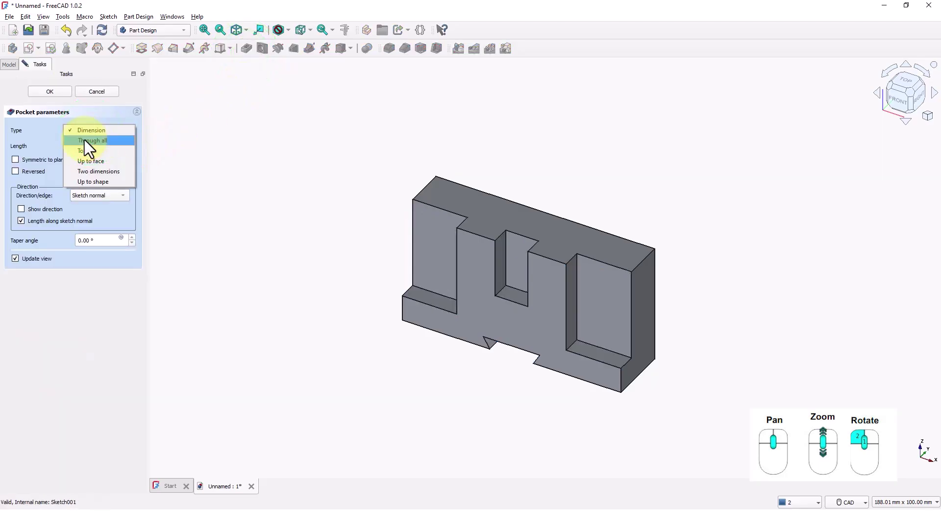
pyautogui.click(79, 141)
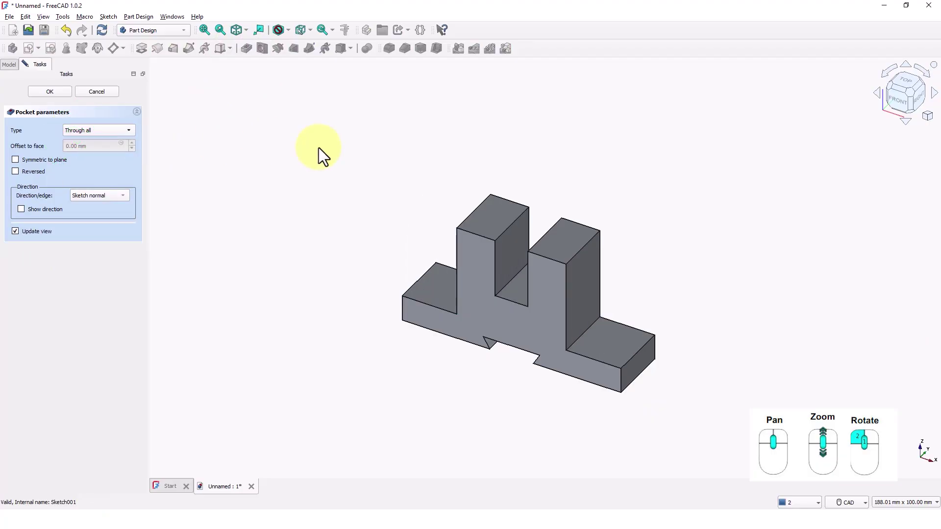
pyautogui.click(53, 91)
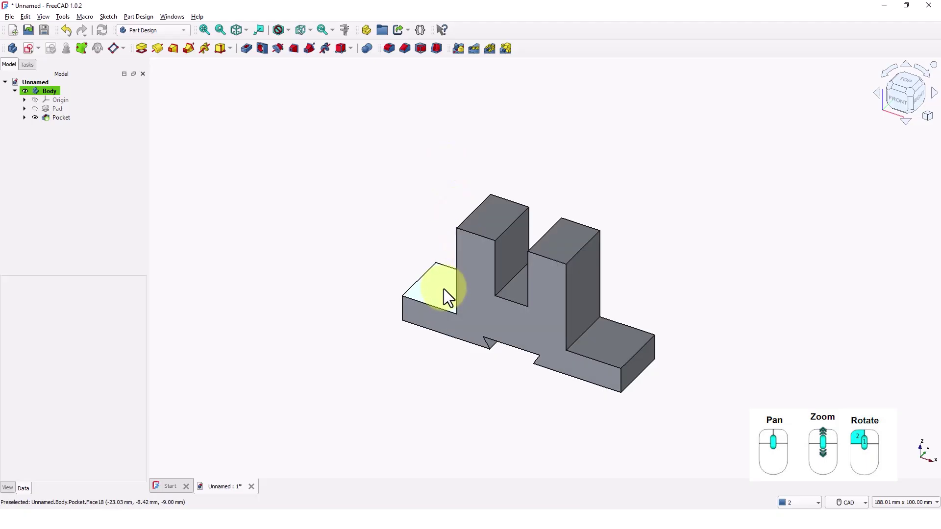
pyautogui.click(444, 291)
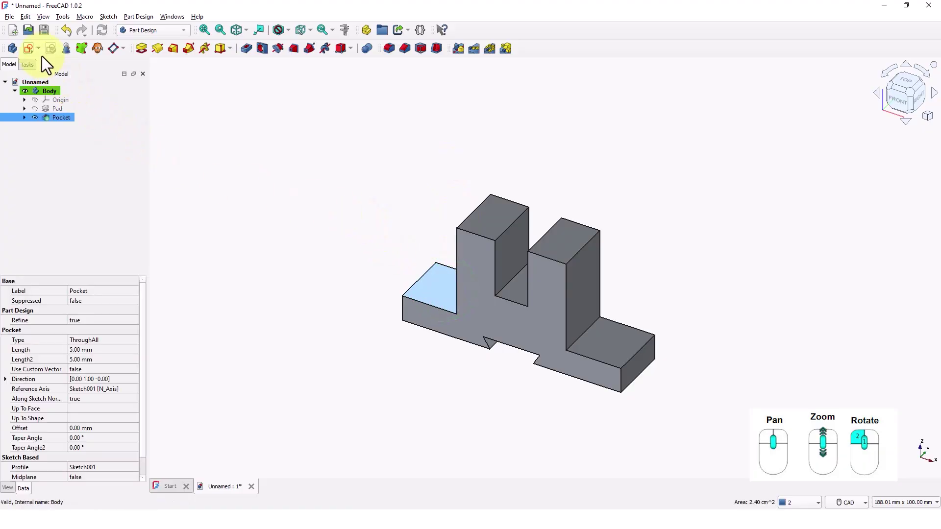
# - Create a sketch on the left flange's top face, rotated so the front faces down
pyautogui.click(29, 49)
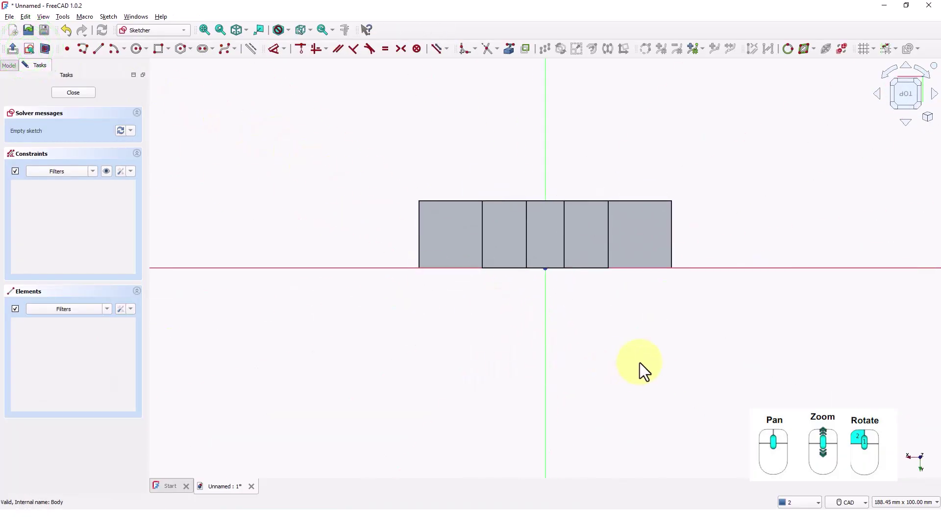
pyautogui.moveTo(624, 342); pyautogui.dragTo(611, 405, button='middle')
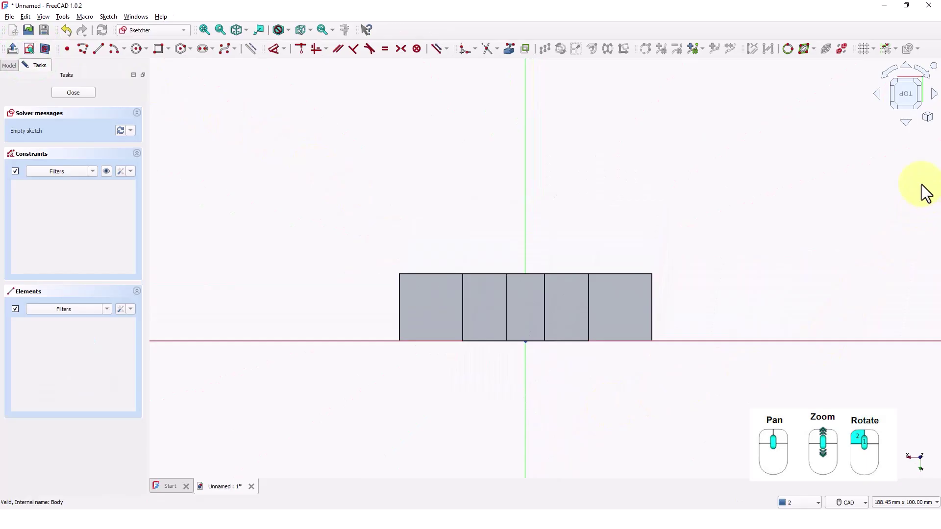
pyautogui.moveTo(838, 201); pyautogui.dragTo(822, 222, button='middle')
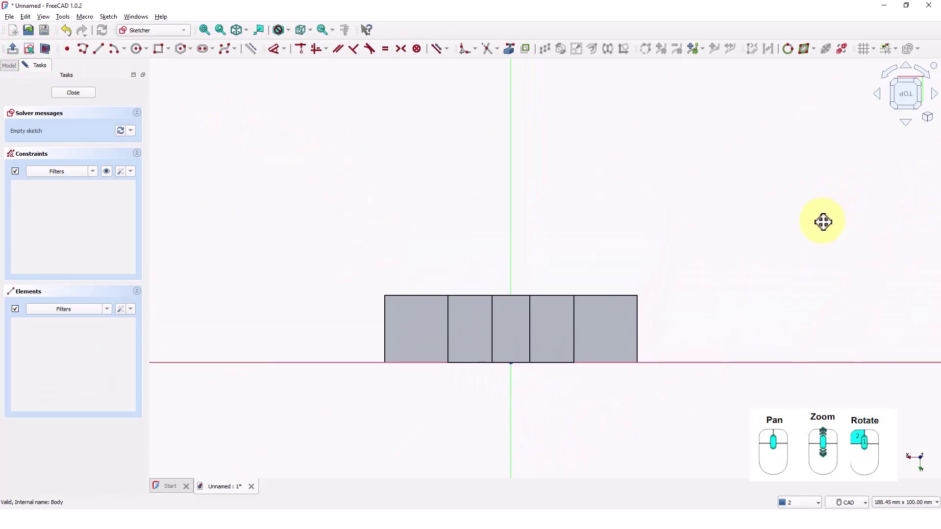
pyautogui.click(887, 75)
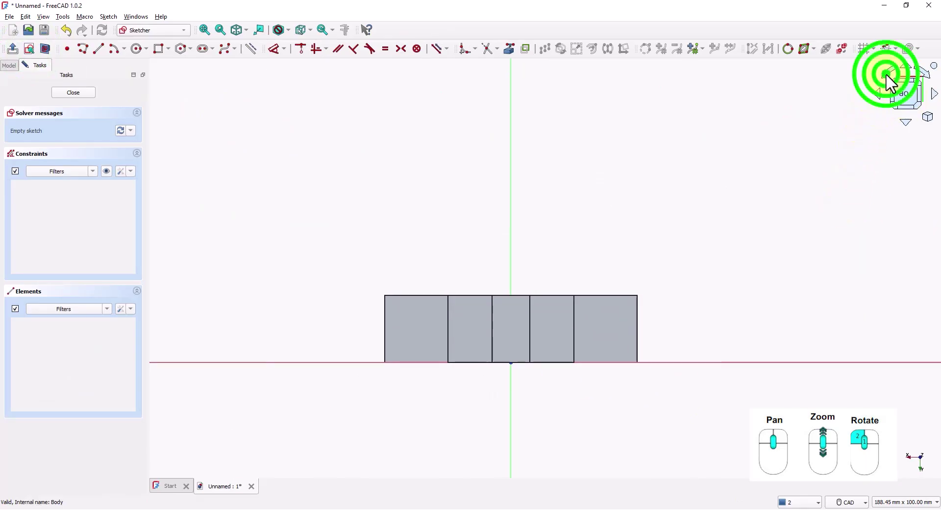
pyautogui.click(886, 74)
pyautogui.click(886, 74)
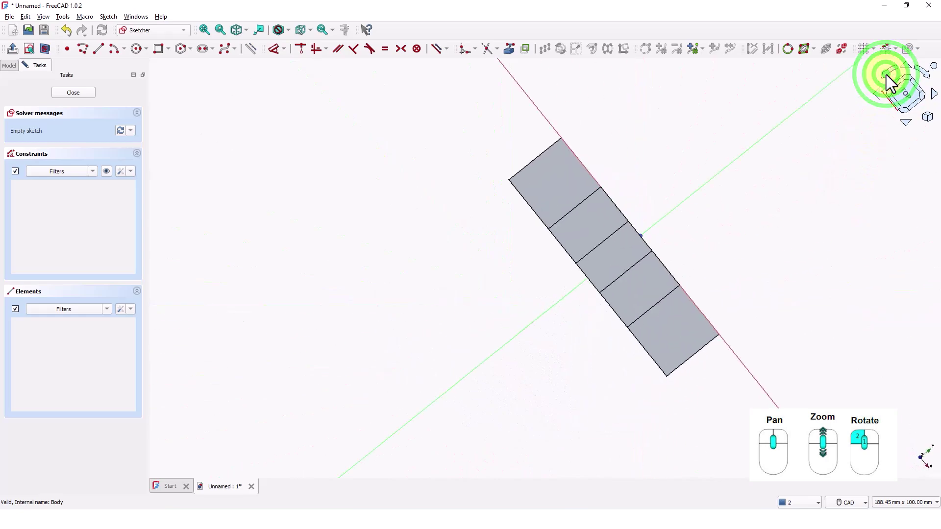
pyautogui.click(886, 75)
pyautogui.moveTo(730, 119); pyautogui.dragTo(669, 223, button='middle')
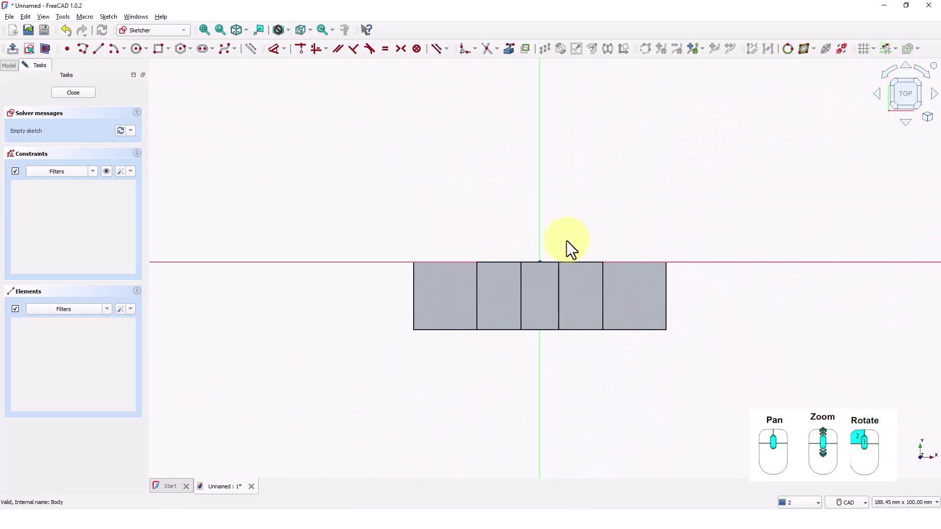
pyautogui.scroll(3, 567, 240)
pyautogui.moveTo(567, 240); pyautogui.dragTo(540, 208, button='middle')
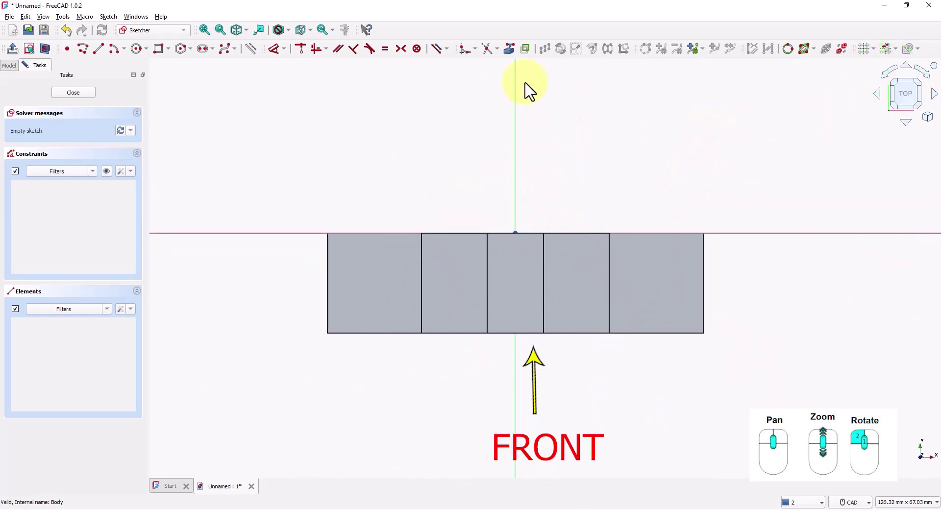
# - Add both flanges' top edges to the sketch as external geometry
pyautogui.click(509, 50)
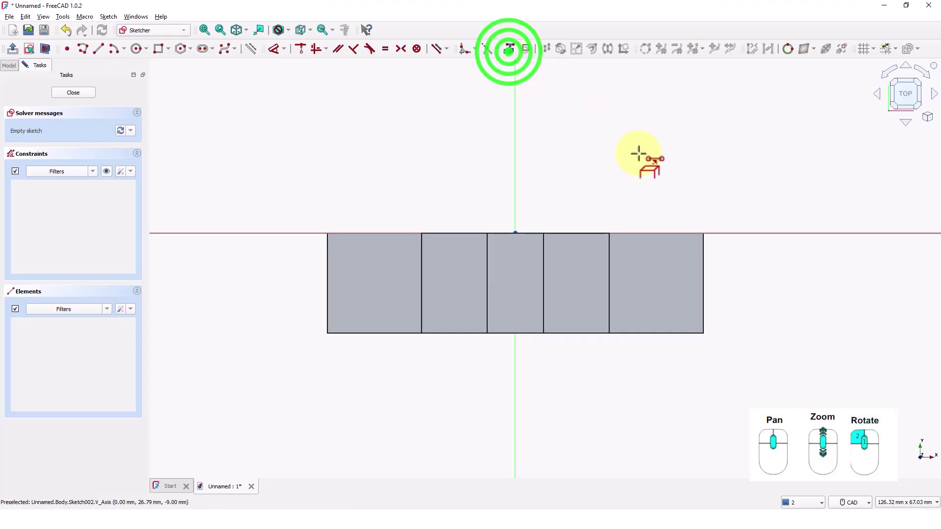
pyautogui.click(372, 234)
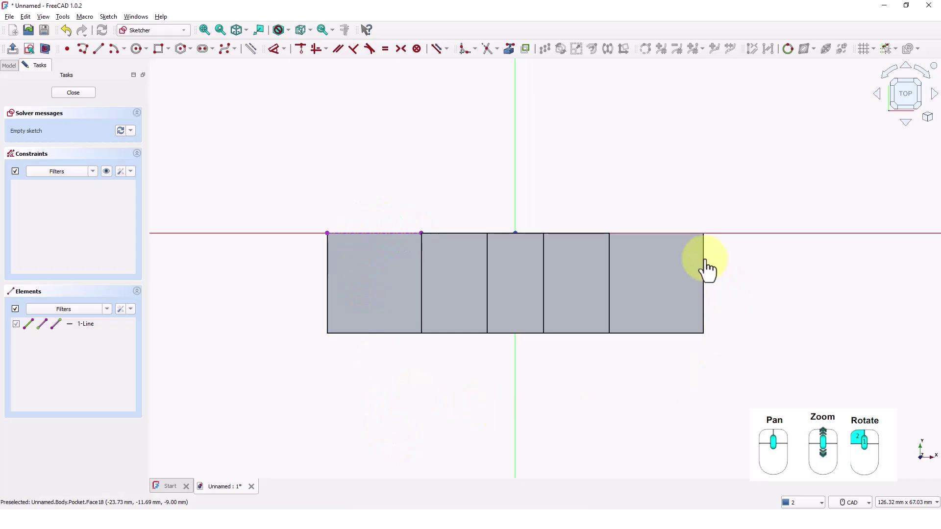
pyautogui.click(674, 234)
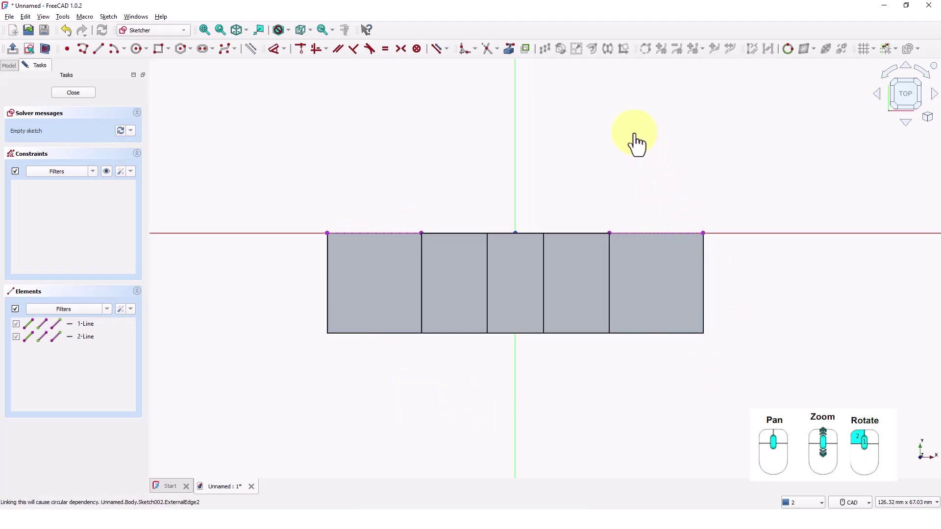
pyautogui.click(423, 131)
# - Draw a hole circle on each flange, the right one 4 mm in diameter
pyautogui.click(138, 49)
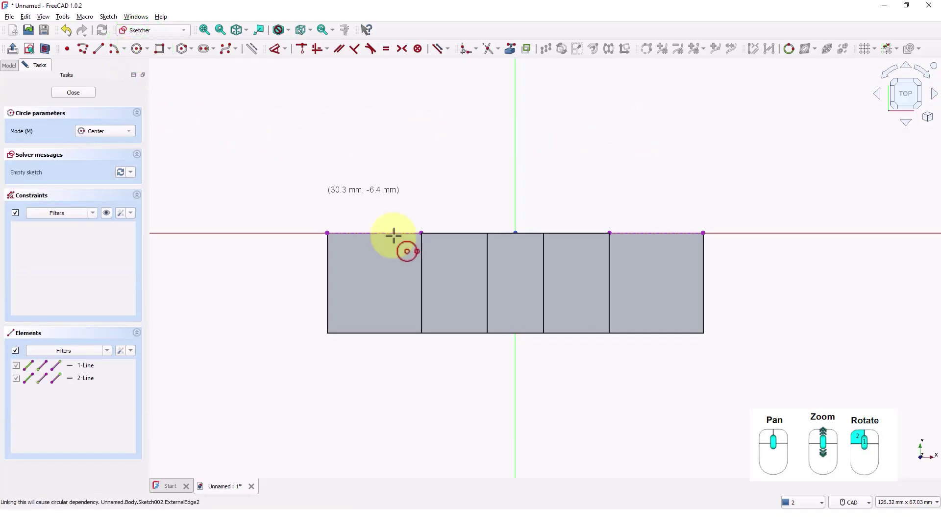
pyautogui.click(364, 266)
pyautogui.click(368, 255)
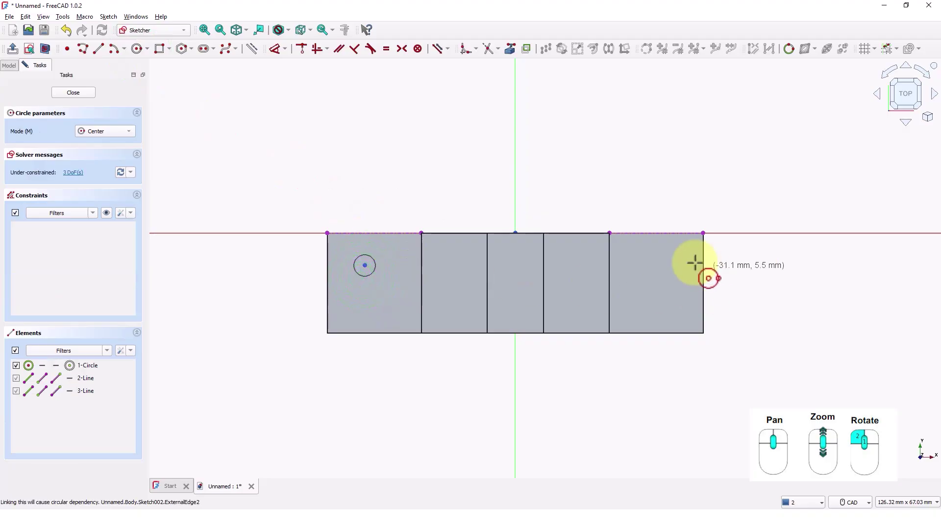
pyautogui.click(665, 257)
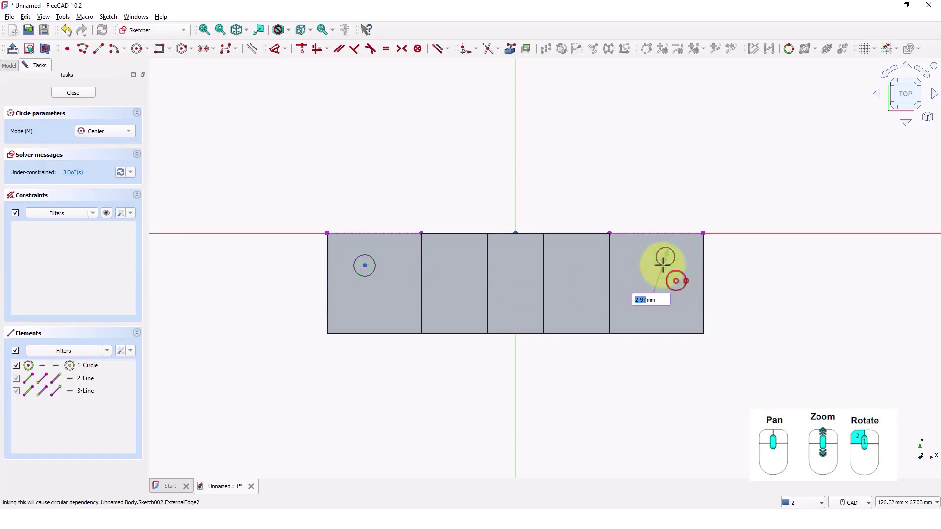
pyautogui.write('4')
pyautogui.press('Return')
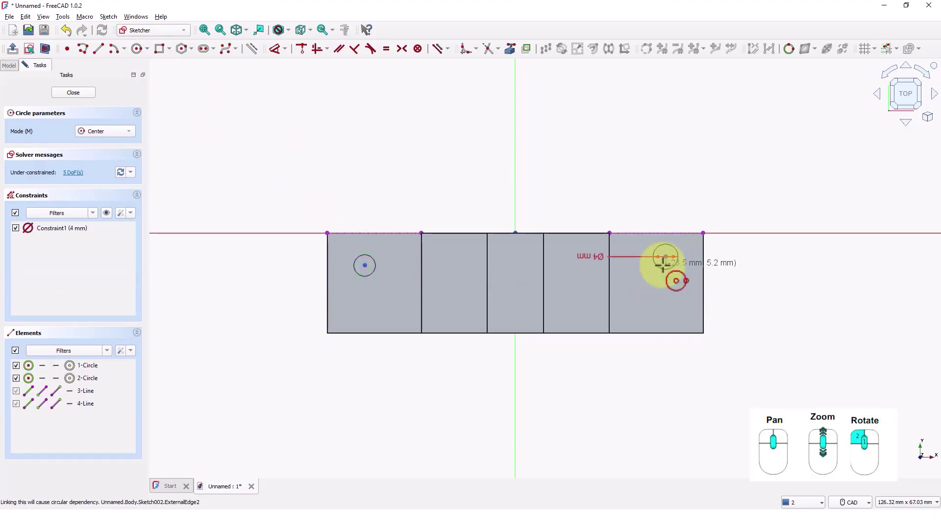
pyautogui.rightClick(658, 293)
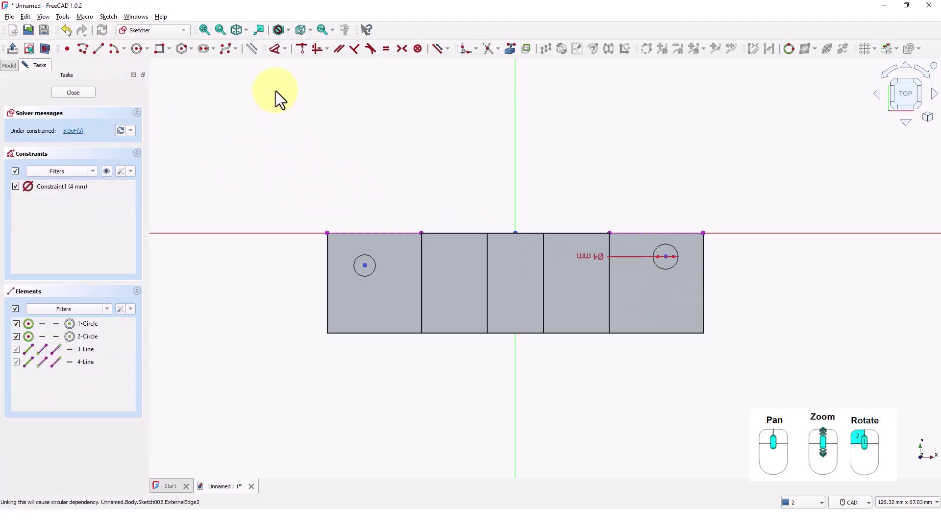
# - Place the left circle 6 mm from the left end and 6 mm down, with 4 mm diameter
pyautogui.click(275, 49)
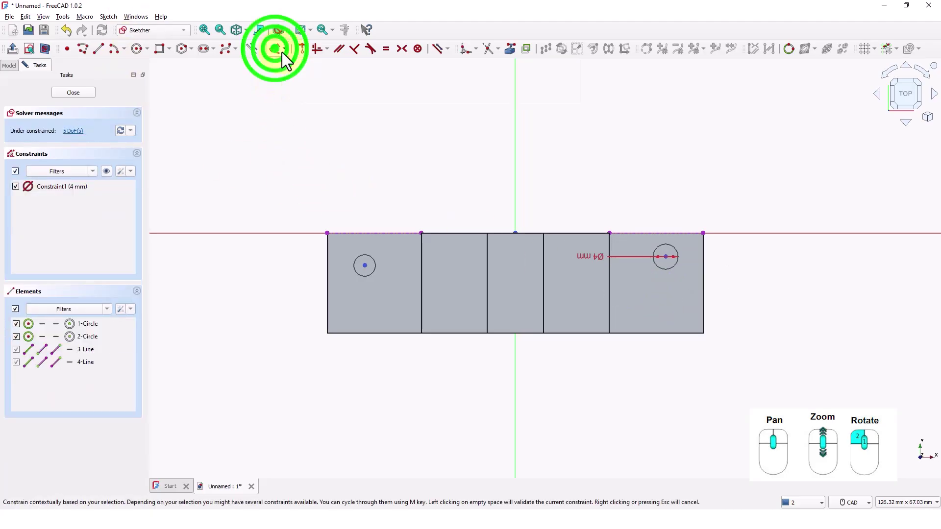
pyautogui.click(327, 233)
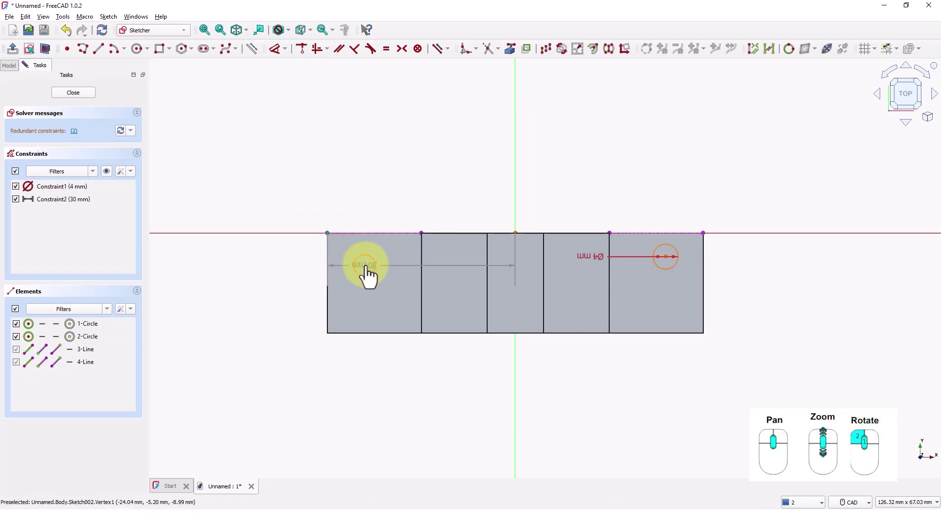
pyautogui.click(365, 265)
pyautogui.click(337, 207)
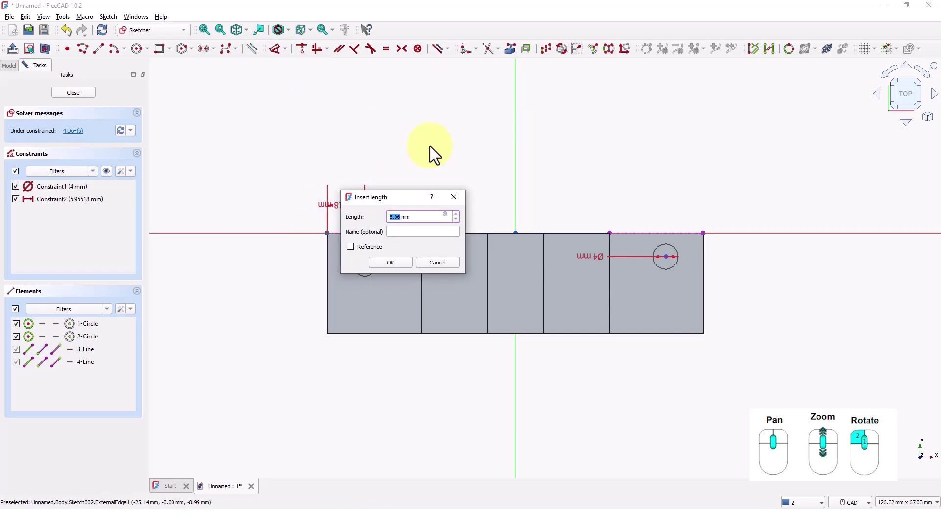
pyautogui.write('6')
pyautogui.press('Return')
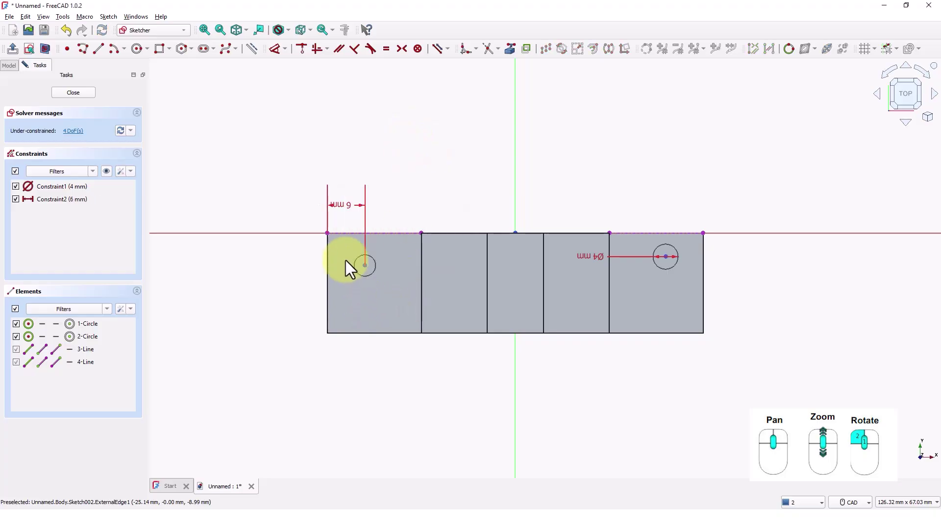
pyautogui.click(343, 235)
pyautogui.click(364, 265)
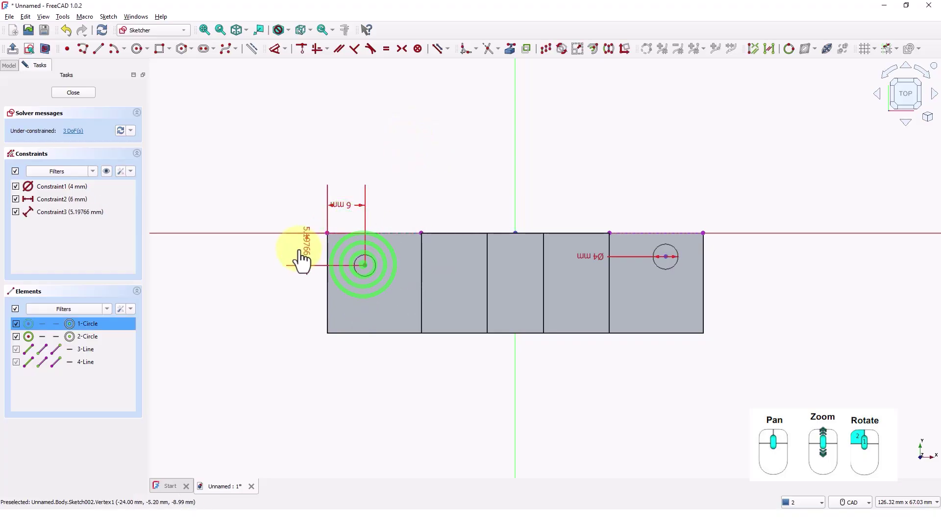
pyautogui.click(297, 252)
pyautogui.write('6')
pyautogui.press('Return')
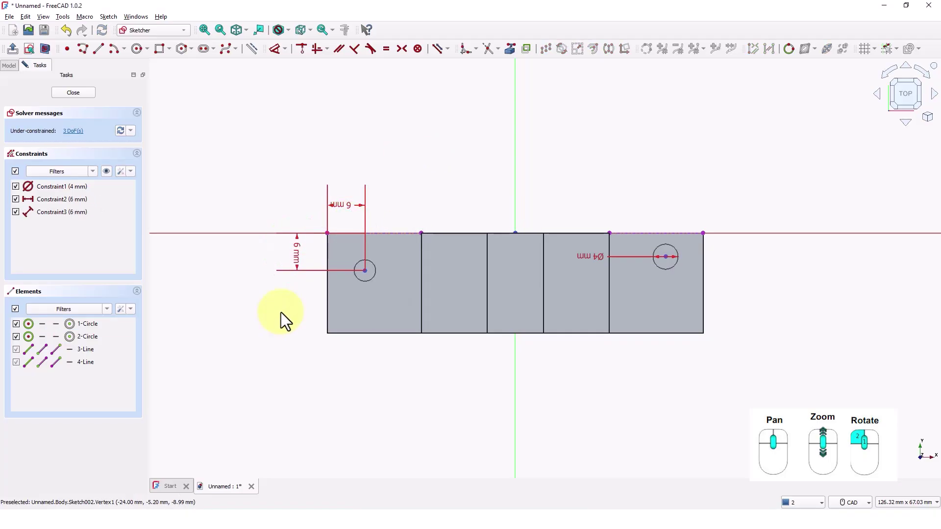
pyautogui.click(355, 275)
pyautogui.click(284, 312)
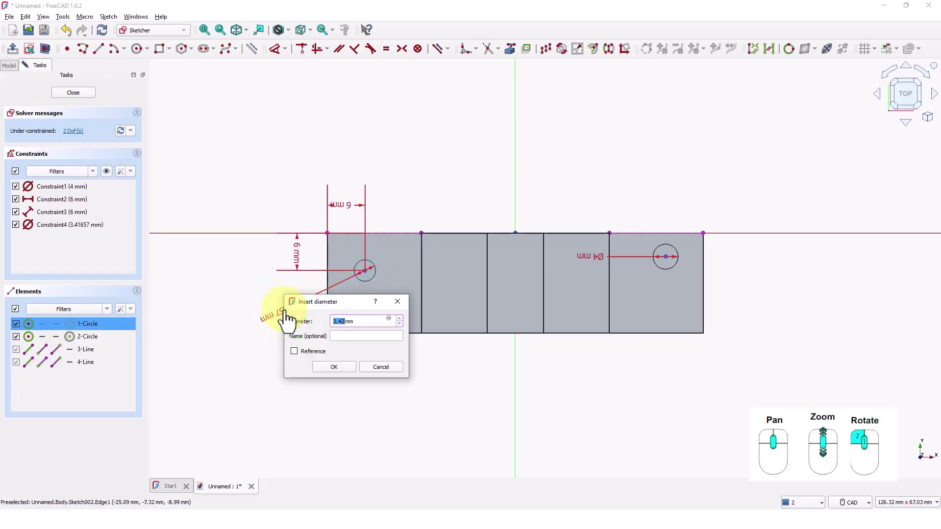
pyautogui.press('Return')
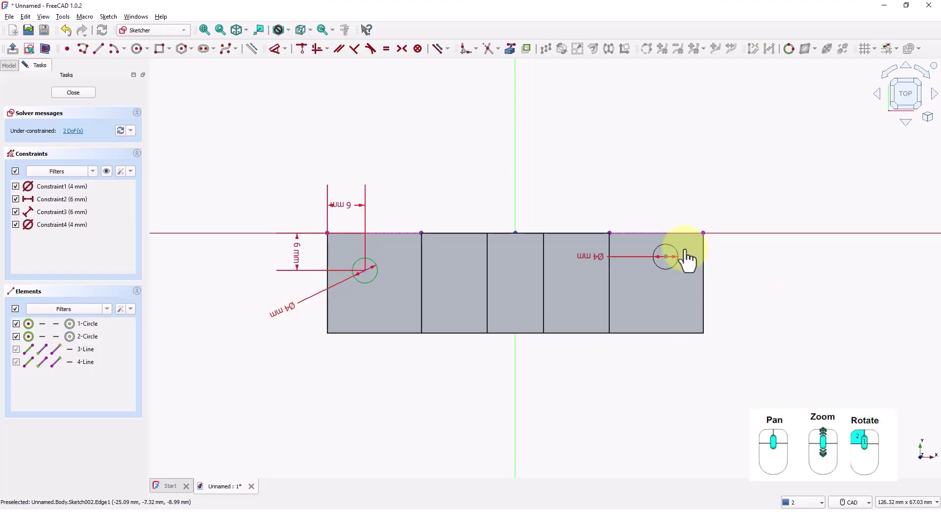
# - Place the right circle 6 mm from the right end, level both centres, and close the sketch
pyautogui.click(667, 256)
pyautogui.click(703, 234)
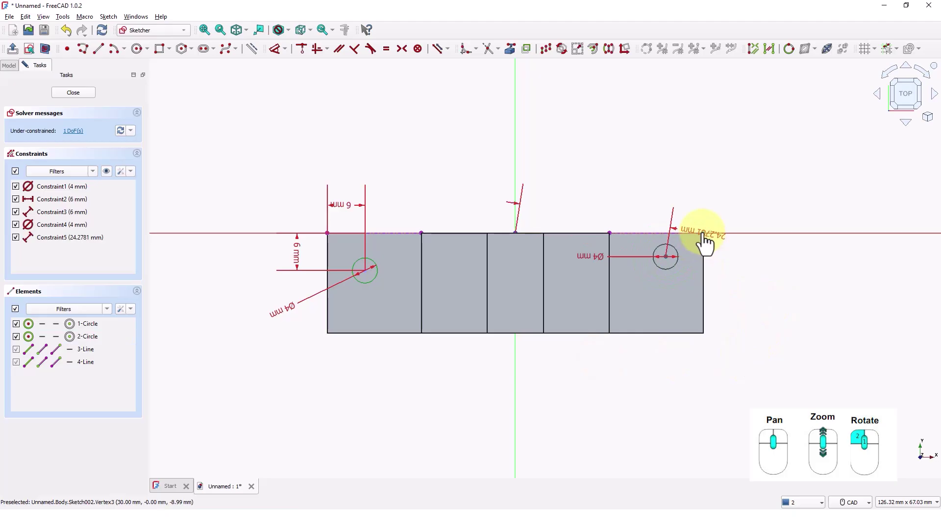
pyautogui.click(704, 241)
pyautogui.write('6mm')
pyautogui.press('Return')
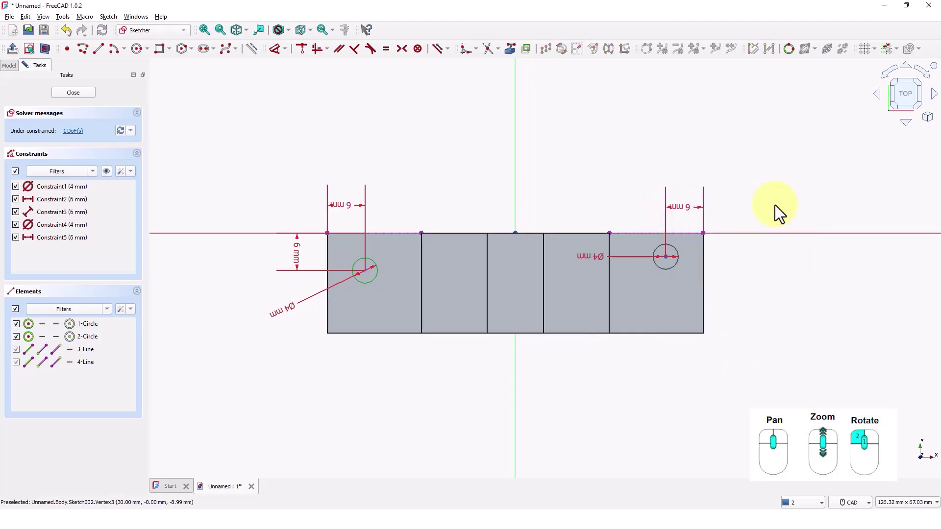
pyautogui.click(403, 142)
pyautogui.click(326, 49)
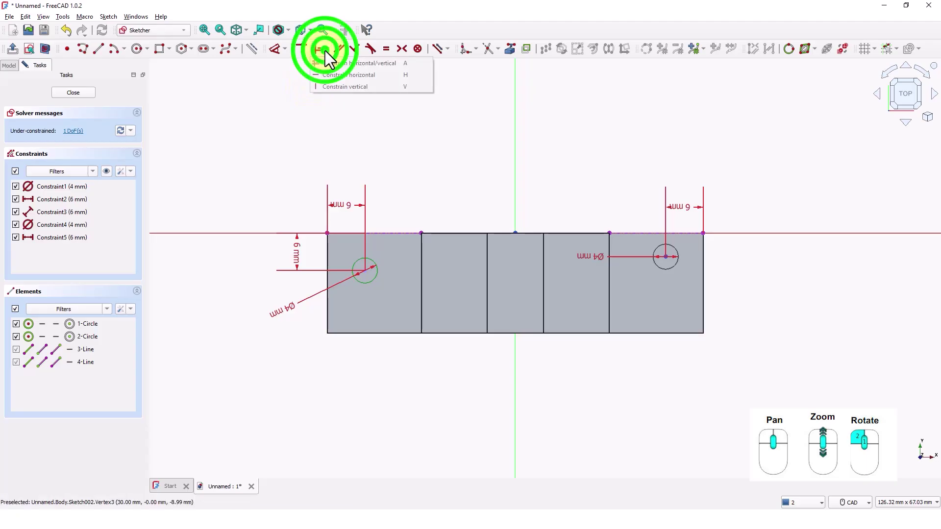
pyautogui.click(329, 78)
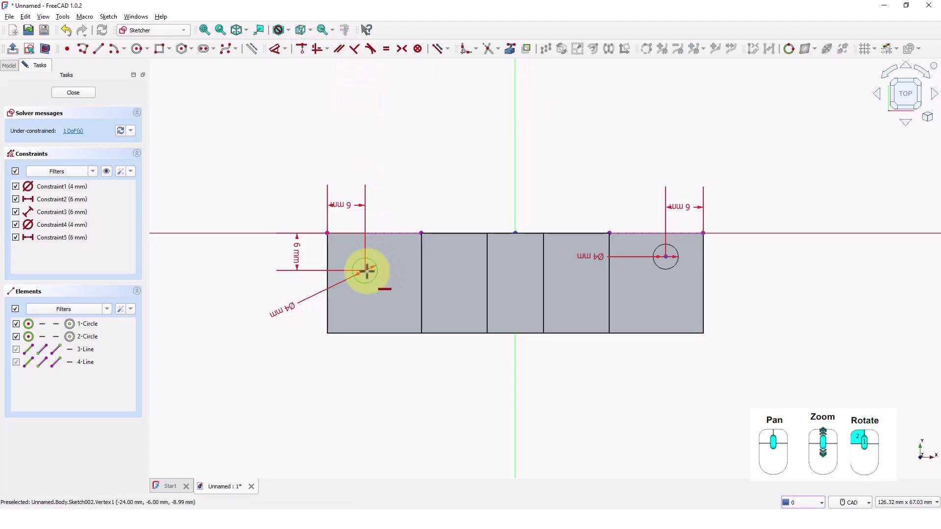
pyautogui.click(367, 270)
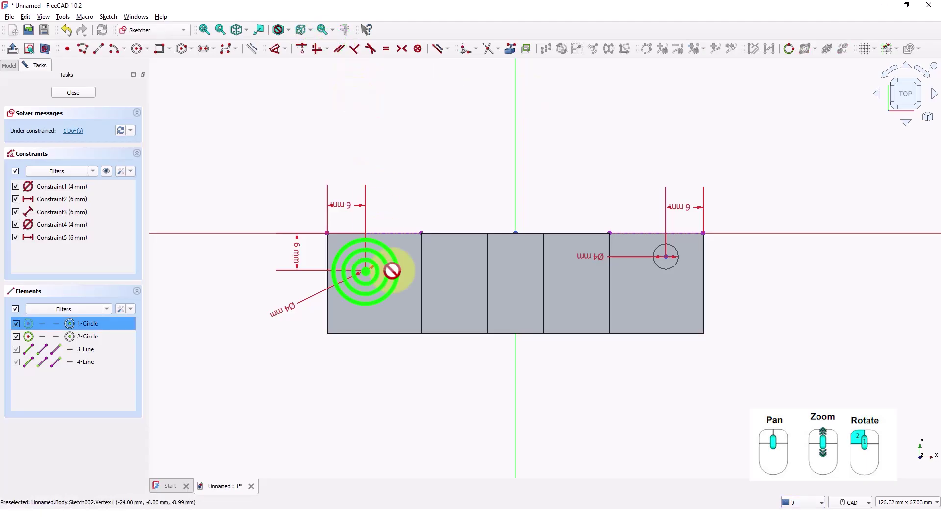
pyautogui.click(665, 257)
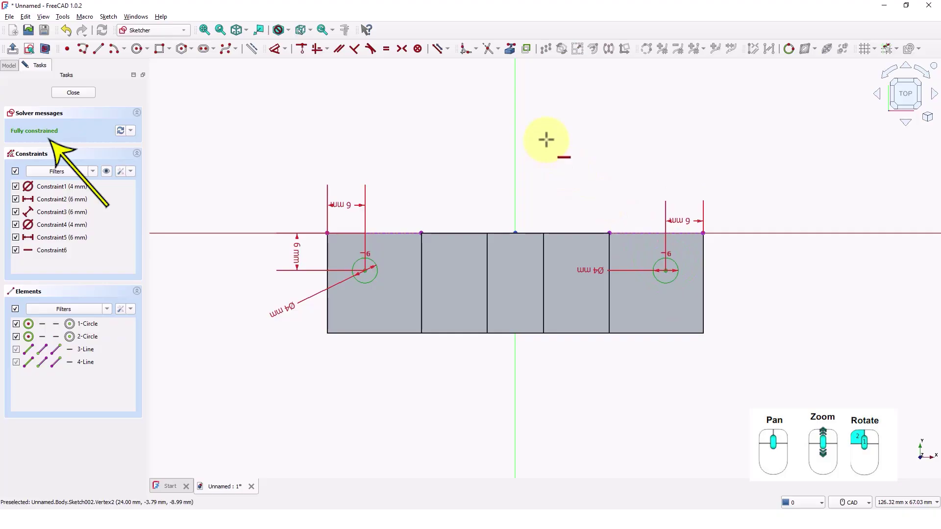
pyautogui.click(78, 93)
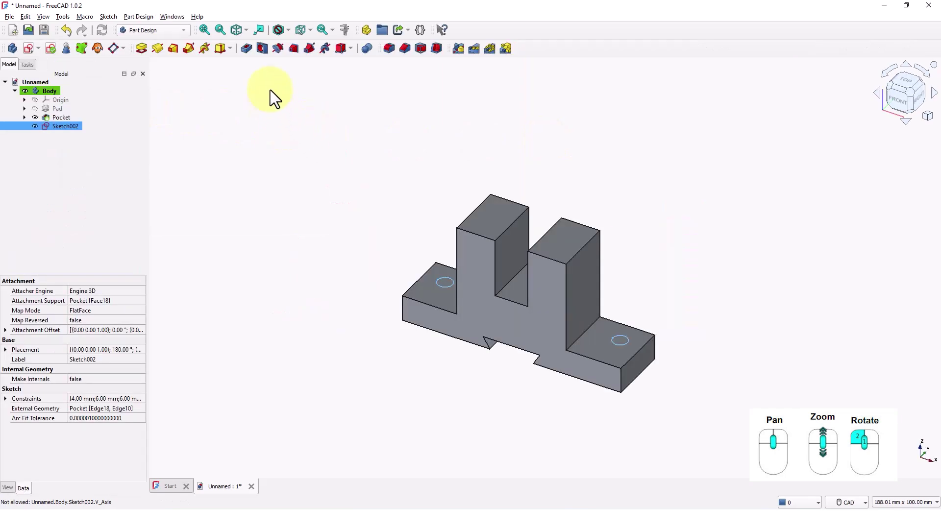
# - Make ISO metric regular M4 holes from the circles with 8 mm diameter countersinks
pyautogui.click(263, 51)
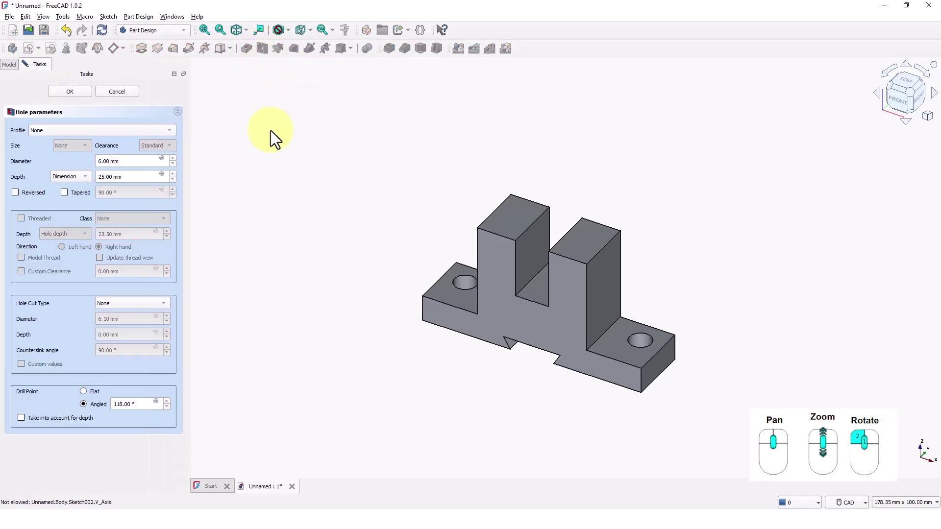
pyautogui.click(118, 131)
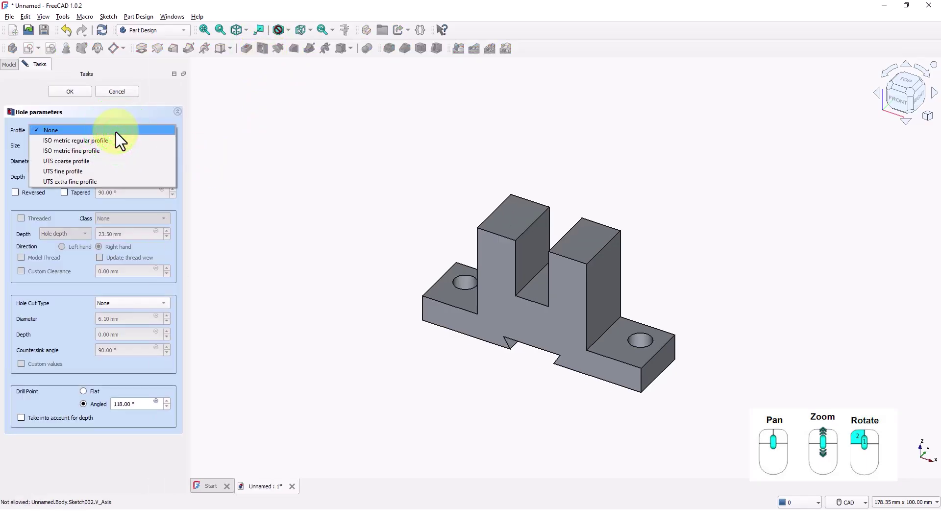
pyautogui.click(86, 141)
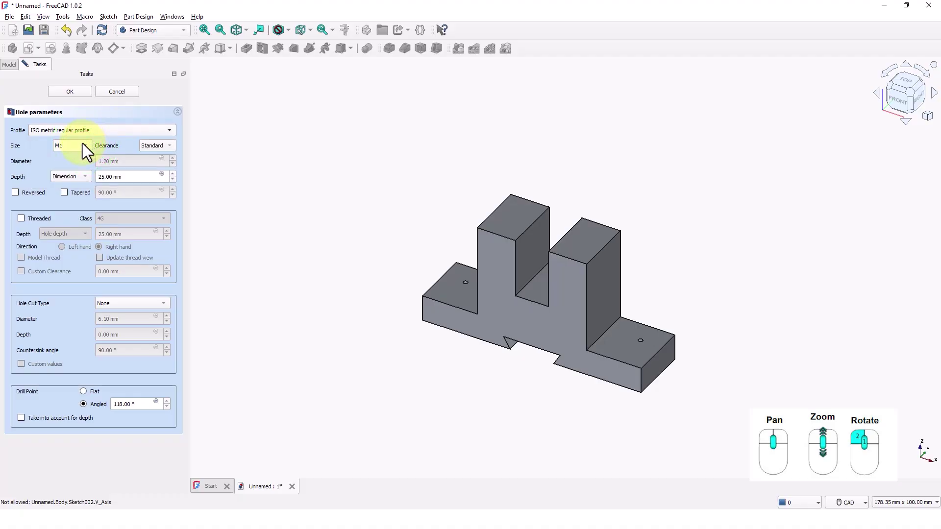
pyautogui.click(82, 144)
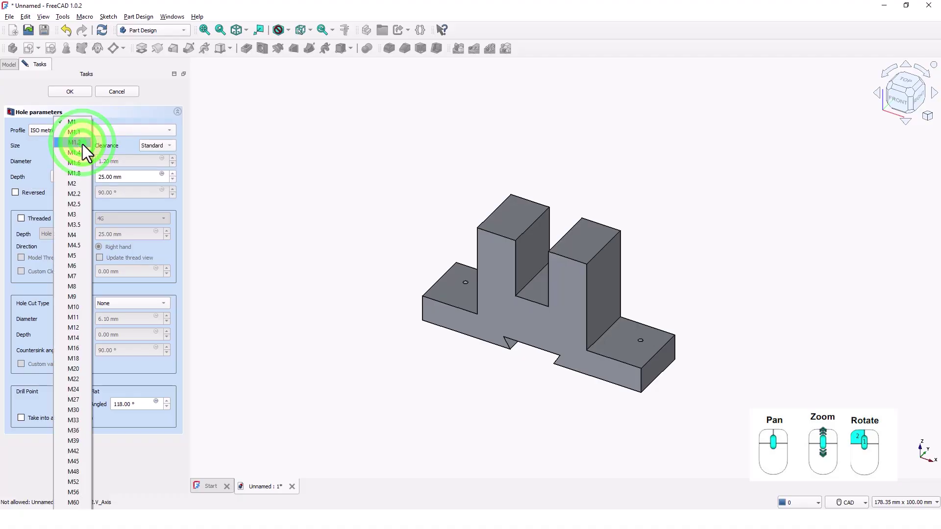
pyautogui.click(81, 235)
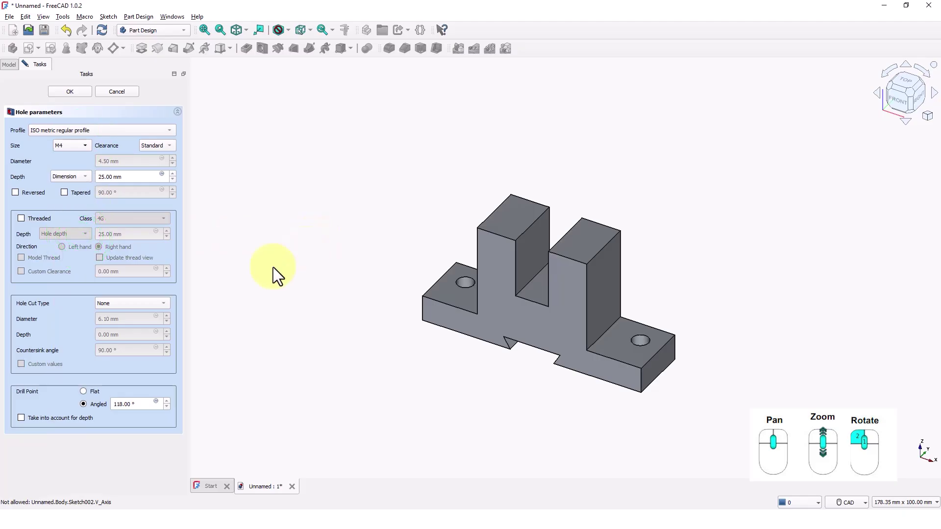
pyautogui.click(120, 305)
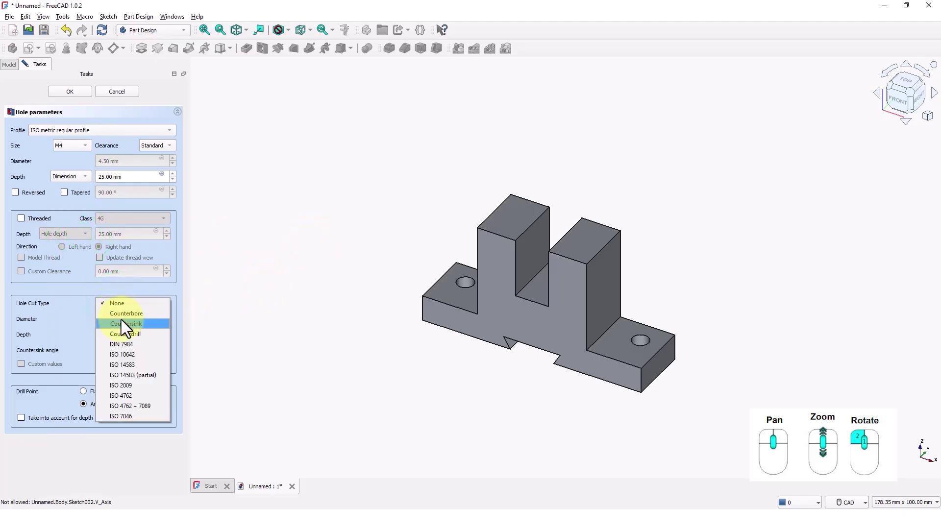
pyautogui.click(116, 322)
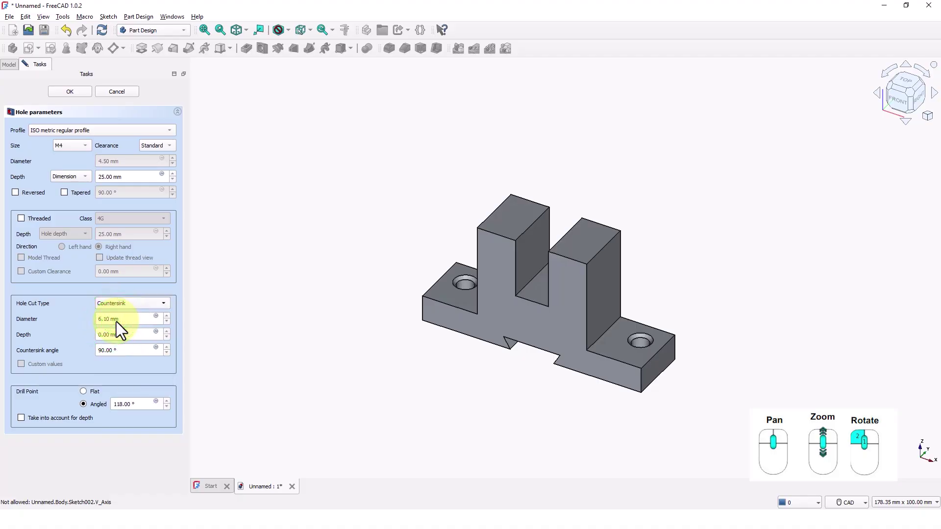
pyautogui.moveTo(136, 322); pyautogui.dragTo(94, 322)
pyautogui.write('8')
pyautogui.click(68, 321)
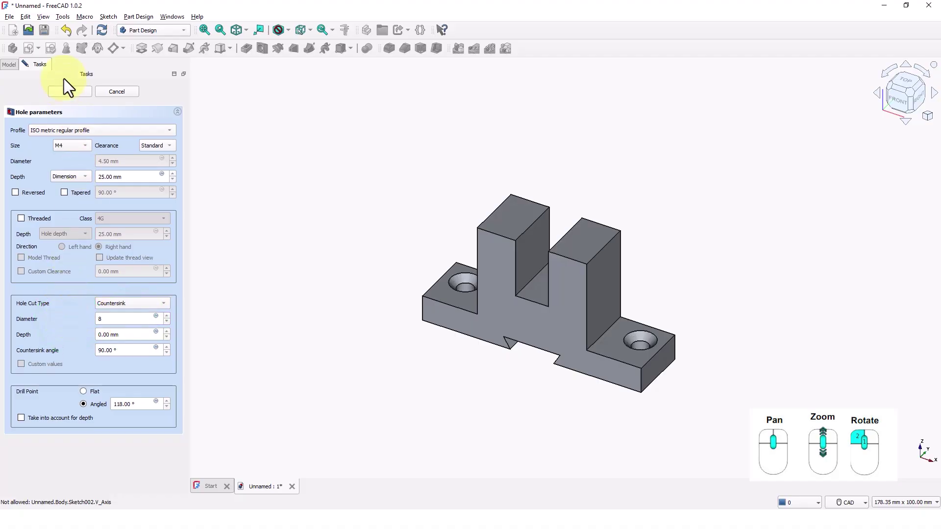
# - Confirm the countersunk M4 Hole feature
pyautogui.click(64, 94)
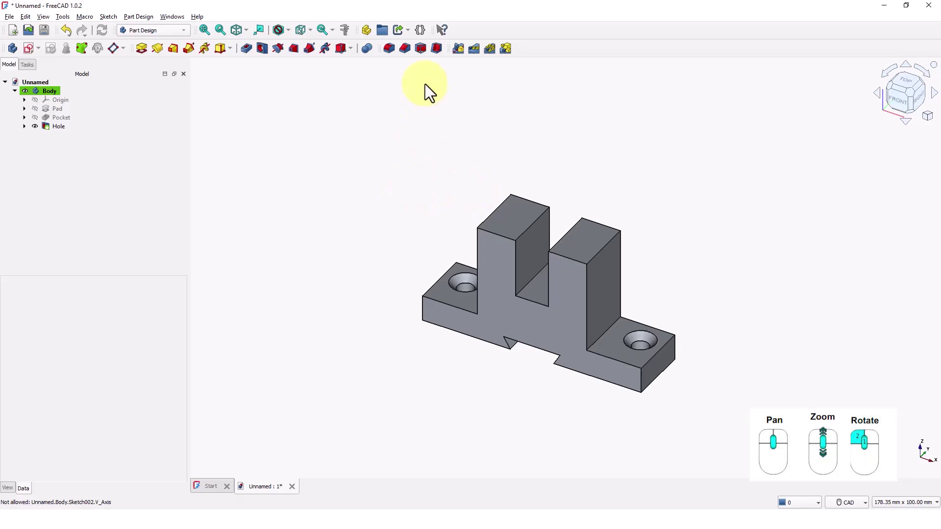
# - Chamfer both outer vertical base corner edges by 5 mm
pyautogui.click(405, 49)
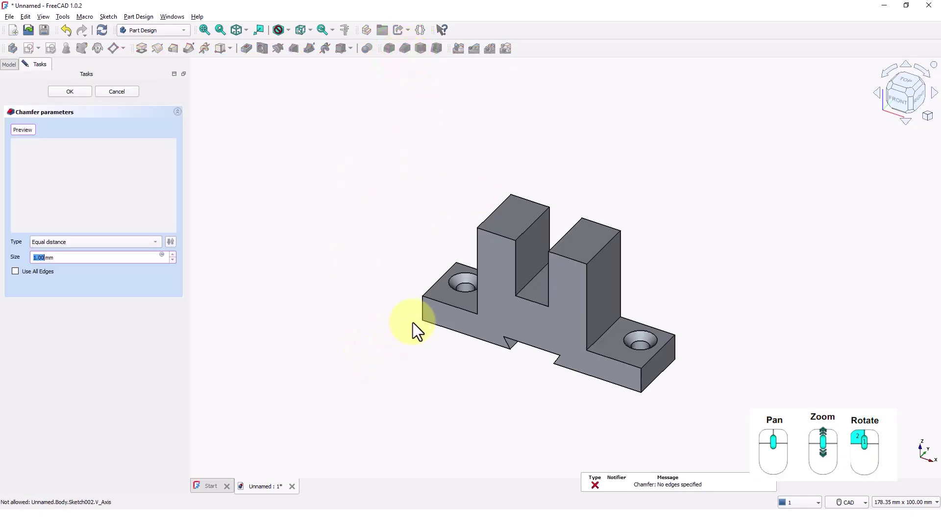
pyautogui.click(422, 313)
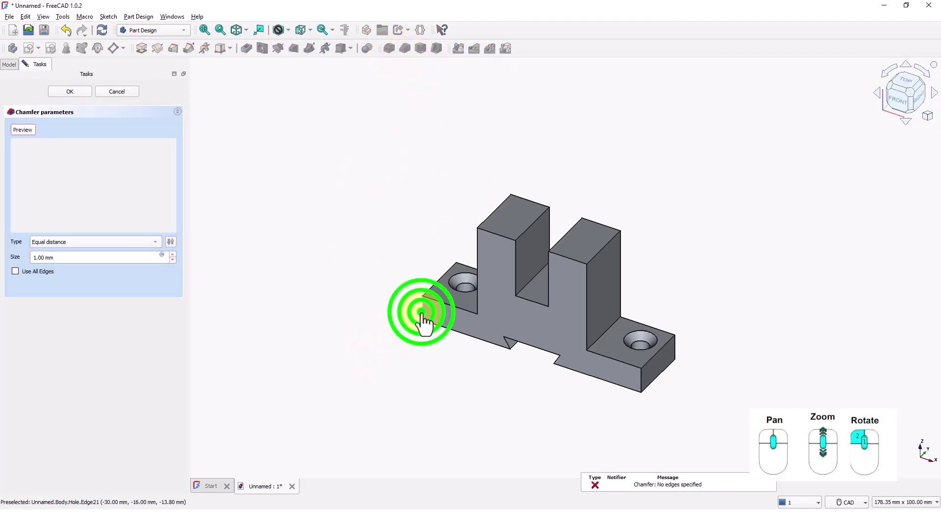
pyautogui.click(643, 388)
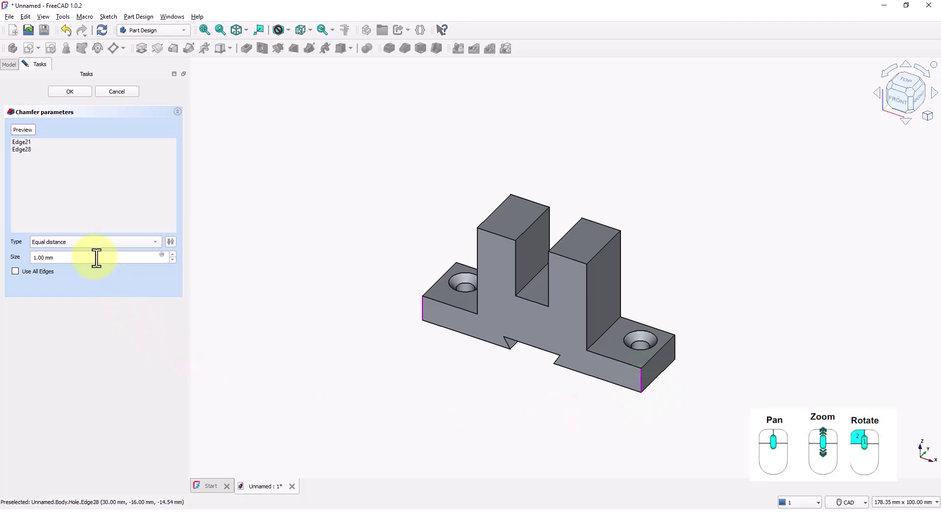
pyautogui.moveTo(74, 257); pyautogui.dragTo(16, 260)
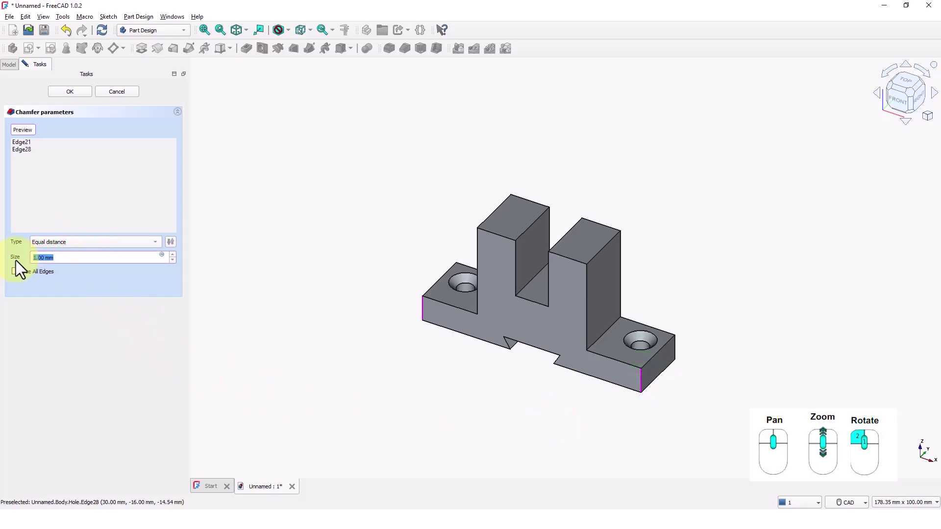
pyautogui.write('5')
pyautogui.press('Return')
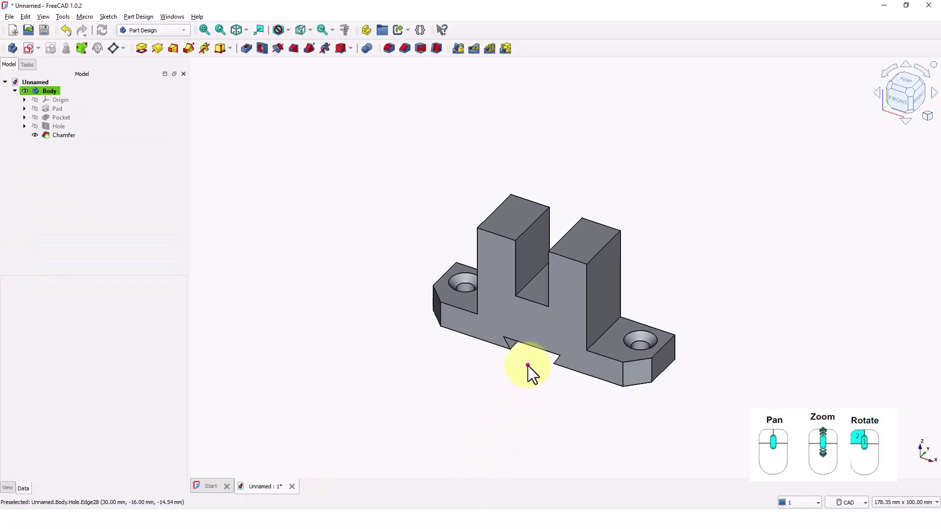
pyautogui.moveTo(528, 365); pyautogui.dragTo(449, 392, button='middle')
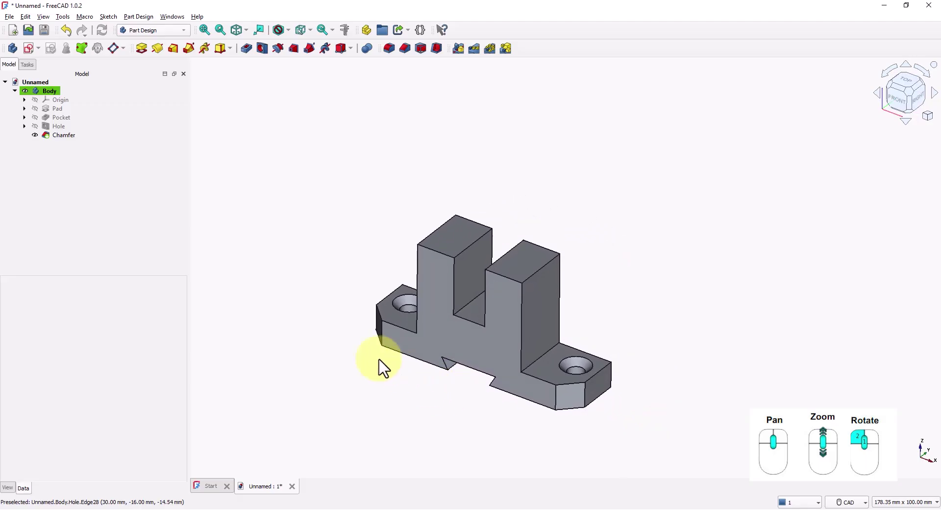
# - Fillet the front and back top edges of both uprights with a 4 mm radius
pyautogui.click(387, 51)
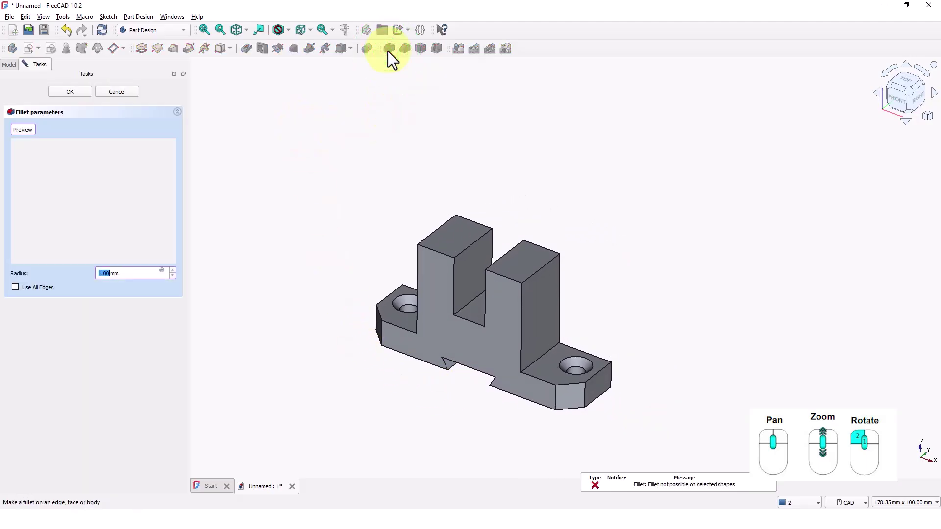
pyautogui.click(439, 253)
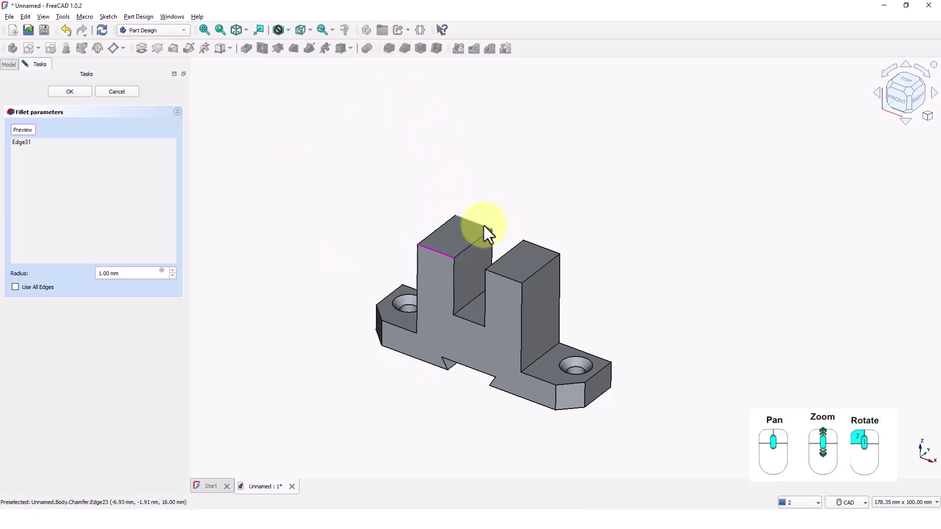
pyautogui.click(483, 225)
pyautogui.click(550, 251)
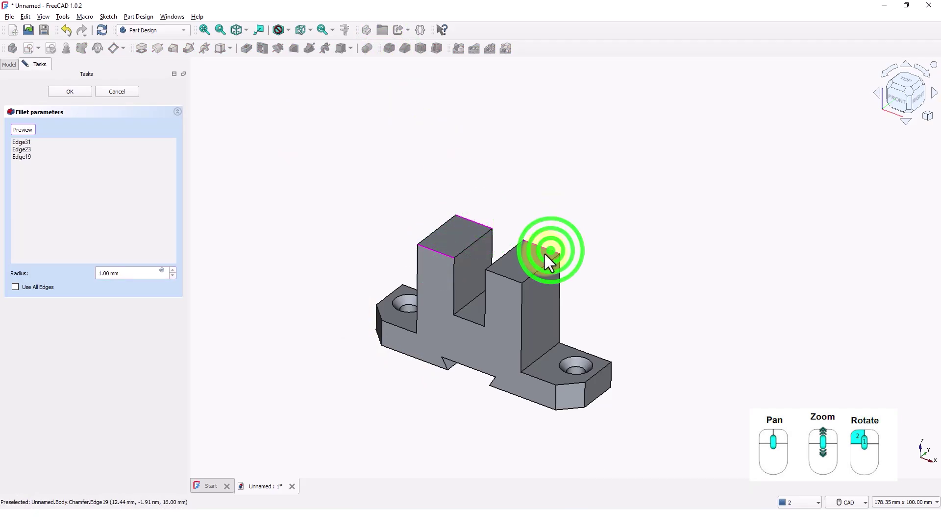
pyautogui.click(512, 280)
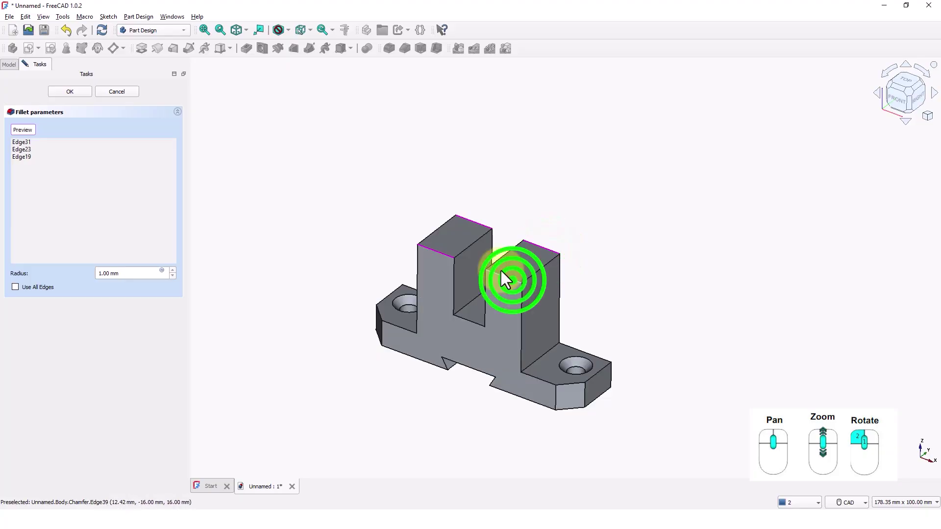
pyautogui.click(130, 275)
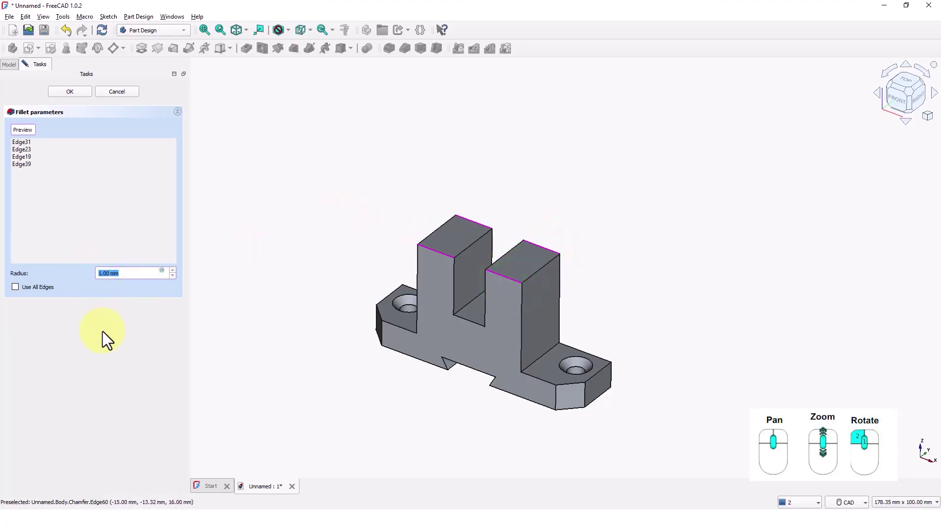
pyautogui.write('4')
pyautogui.press('Return')
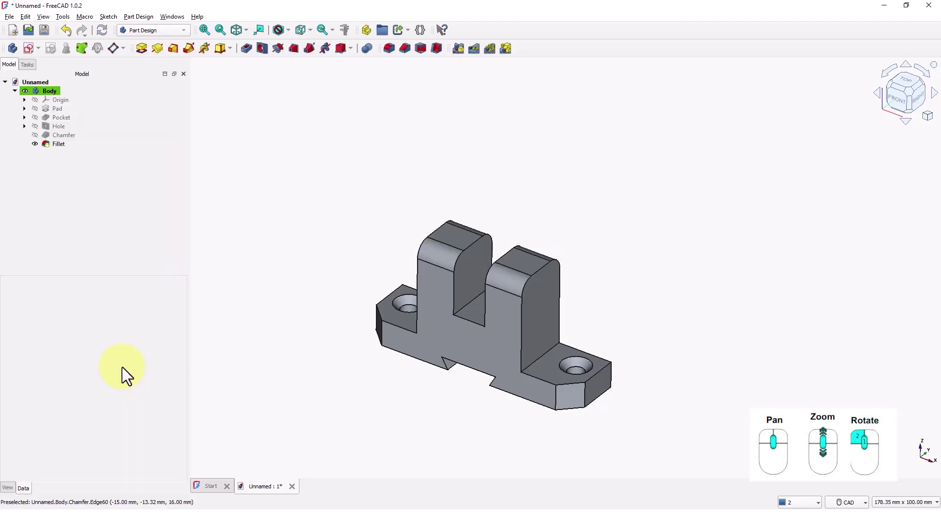
pyautogui.moveTo(222, 299); pyautogui.dragTo(303, 273, button='middle')
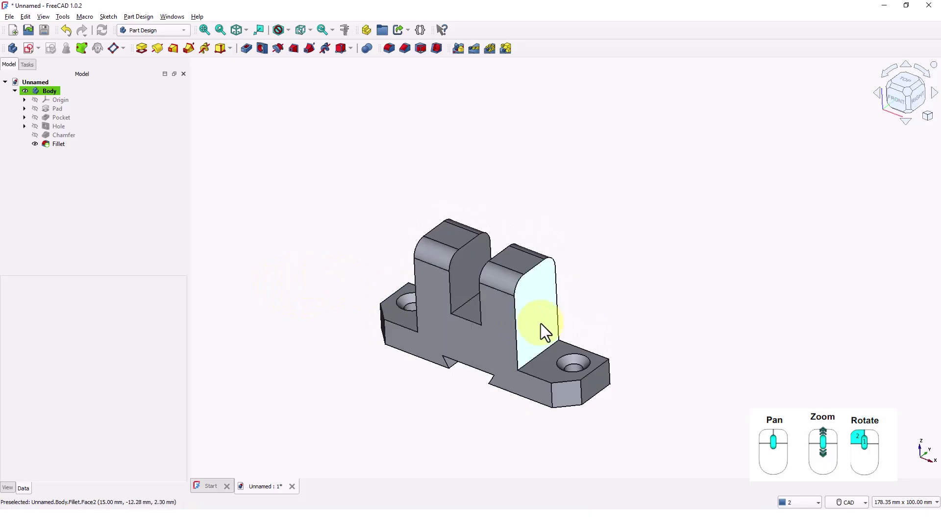
# - Start a new sketch on the right upright's outer side face and centre the view on it
pyautogui.click(537, 290)
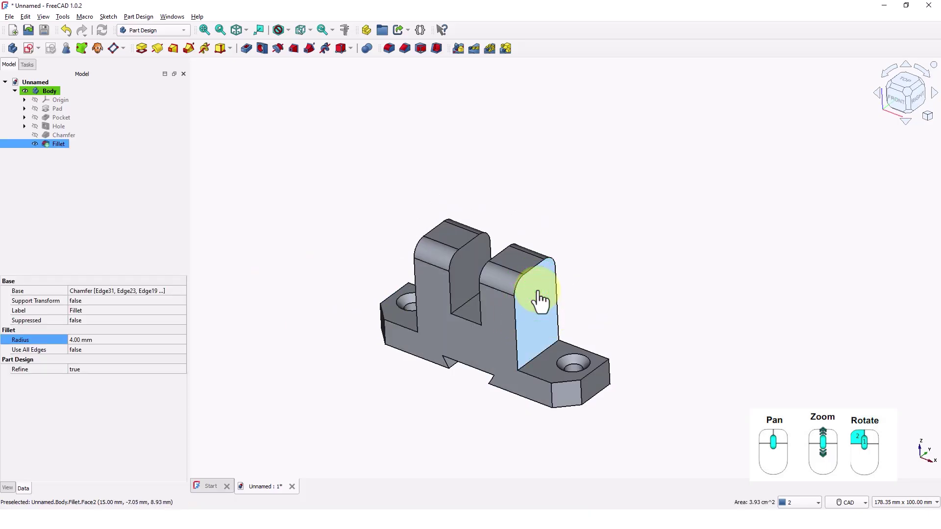
pyautogui.click(27, 48)
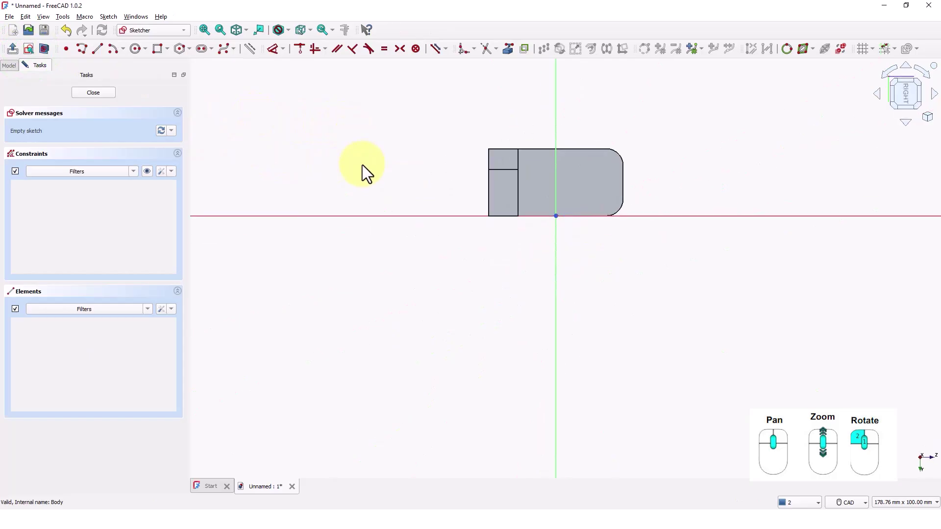
pyautogui.scroll(-2, 530, 211)
pyautogui.scroll(4, 532, 215)
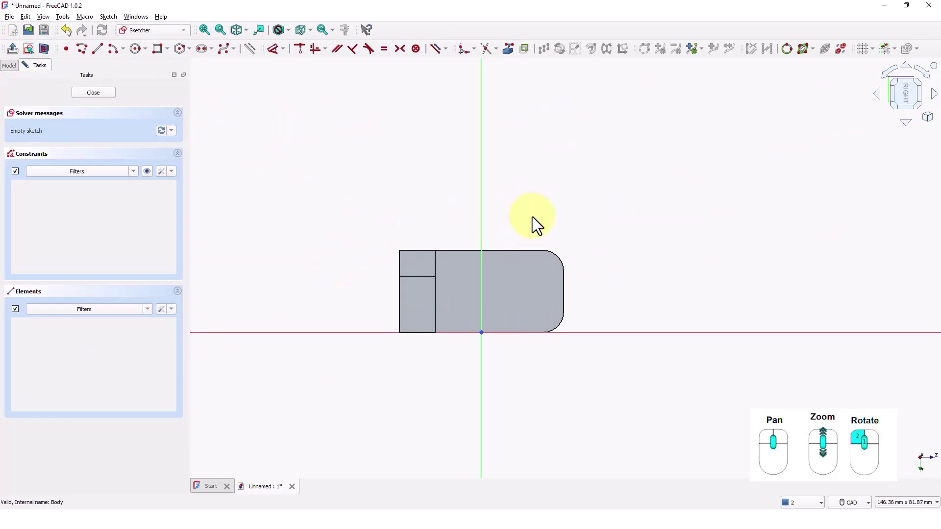
pyautogui.scroll(3, 523, 236)
pyautogui.moveTo(524, 237); pyautogui.dragTo(532, 188, button='middle')
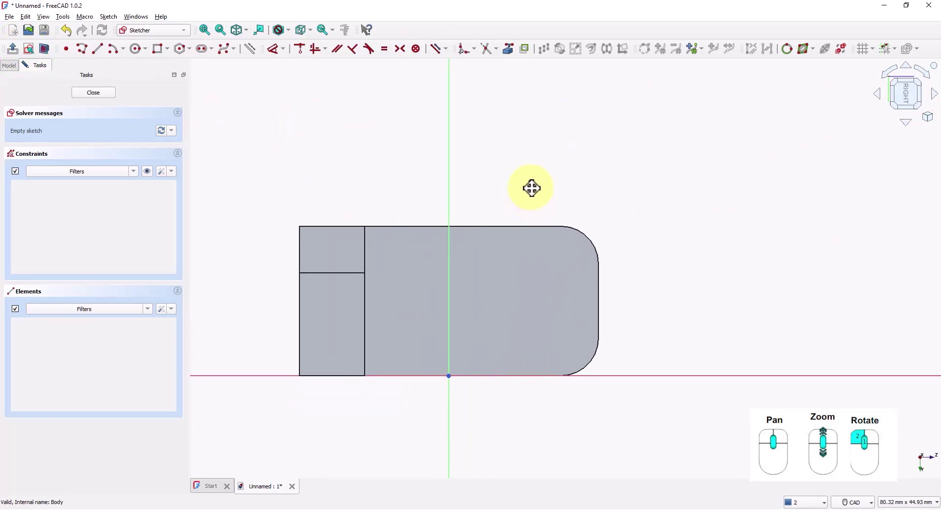
# - Link the upright's rounded top fillet arc into the sketch as external geometry
pyautogui.click(509, 50)
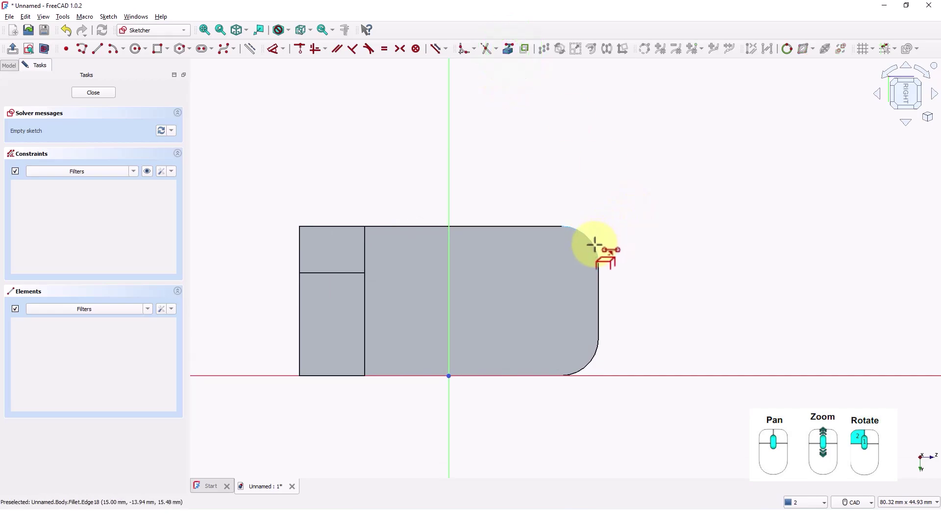
pyautogui.click(594, 245)
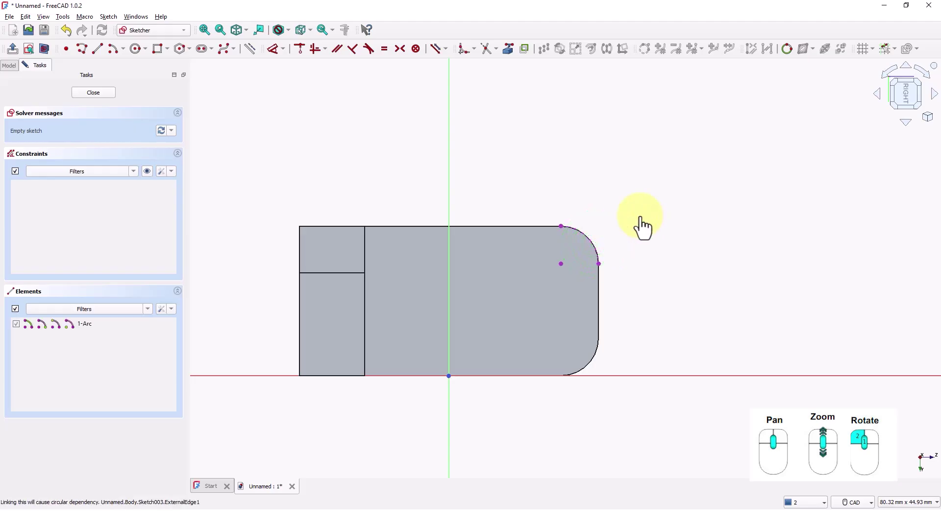
pyautogui.click(134, 49)
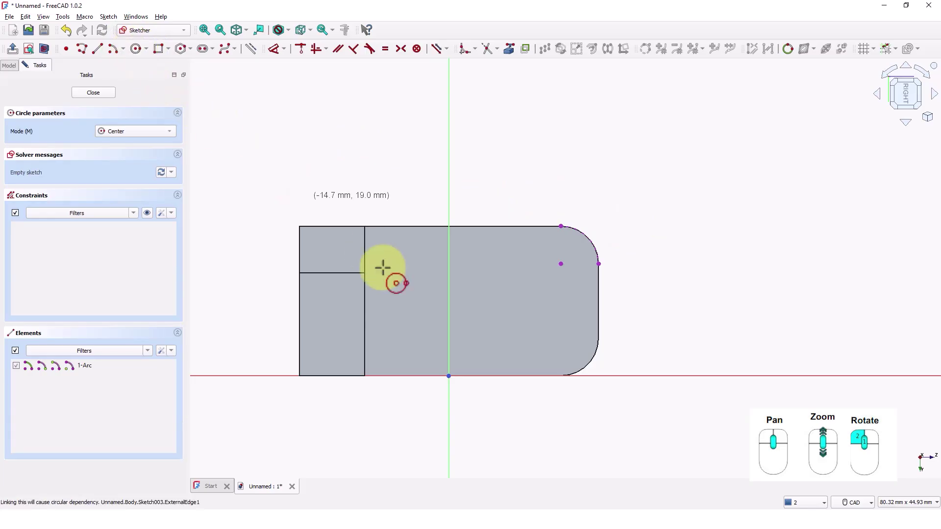
# - Draw a 7 mm diameter circle inside the upright profile
pyautogui.click(526, 297)
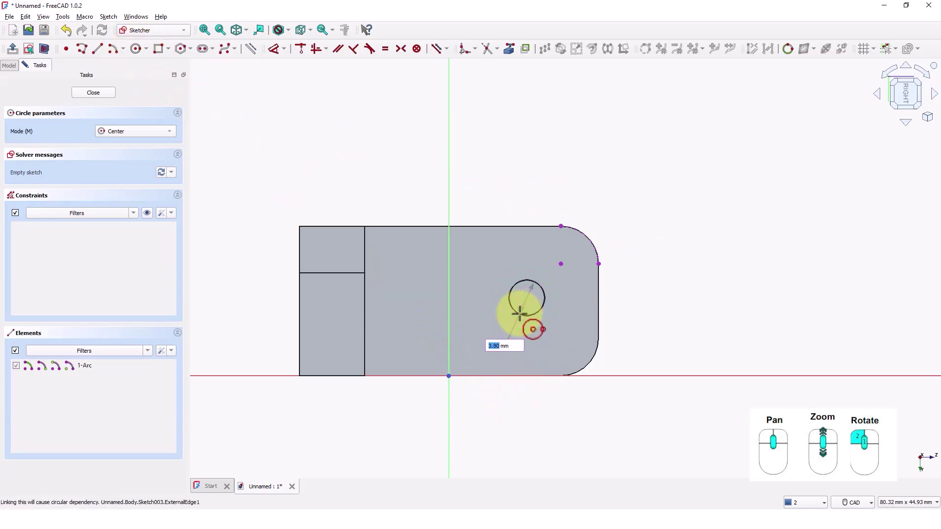
pyautogui.write('7')
pyautogui.press('Return')
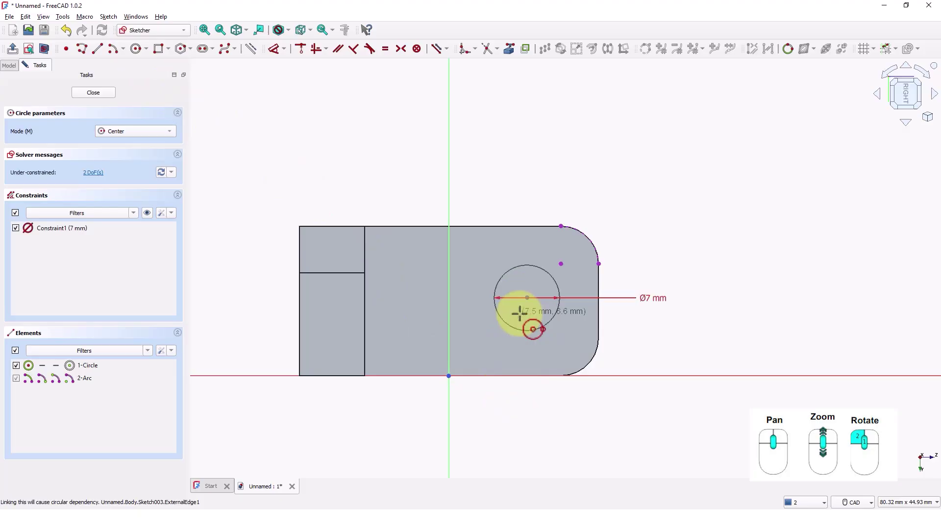
pyautogui.rightClick(509, 186)
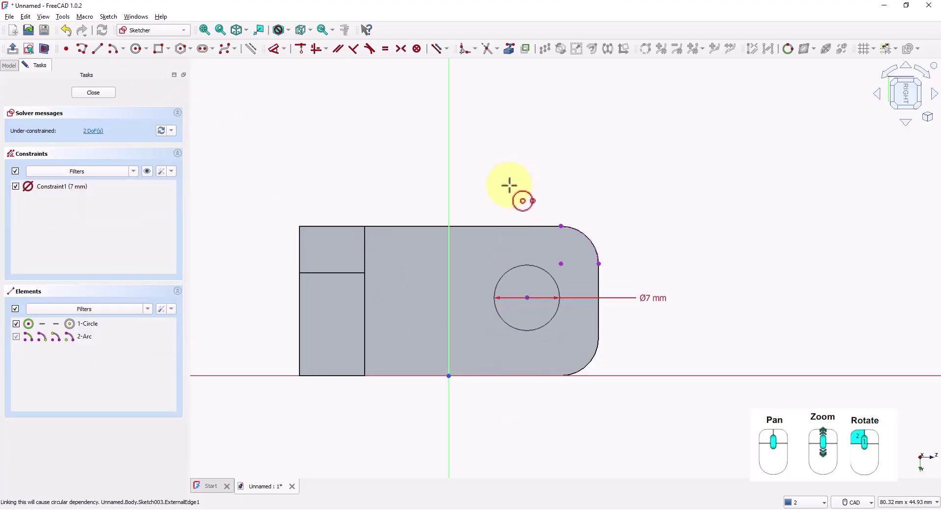
# - Constrain the circle centre 7 mm horizontally from the arc's end point
pyautogui.click(274, 48)
pyautogui.click(548, 322)
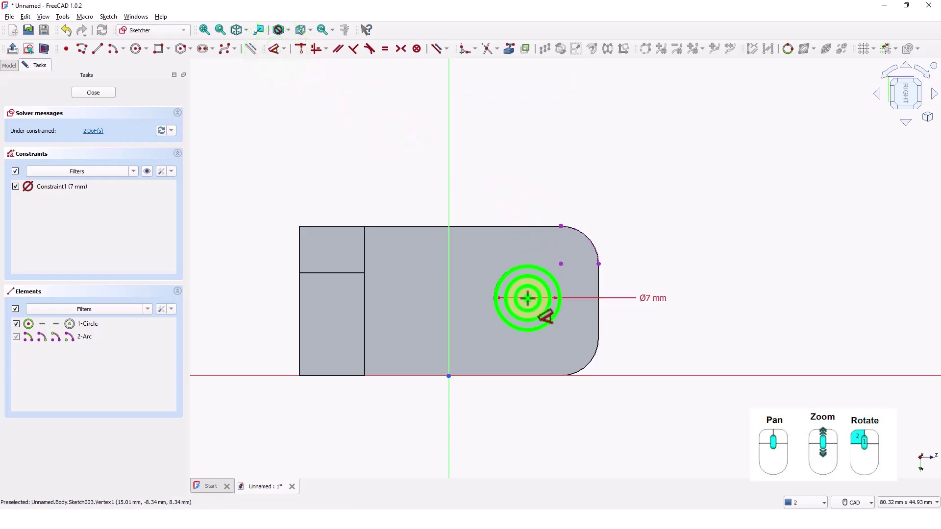
pyautogui.click(599, 265)
pyautogui.click(600, 271)
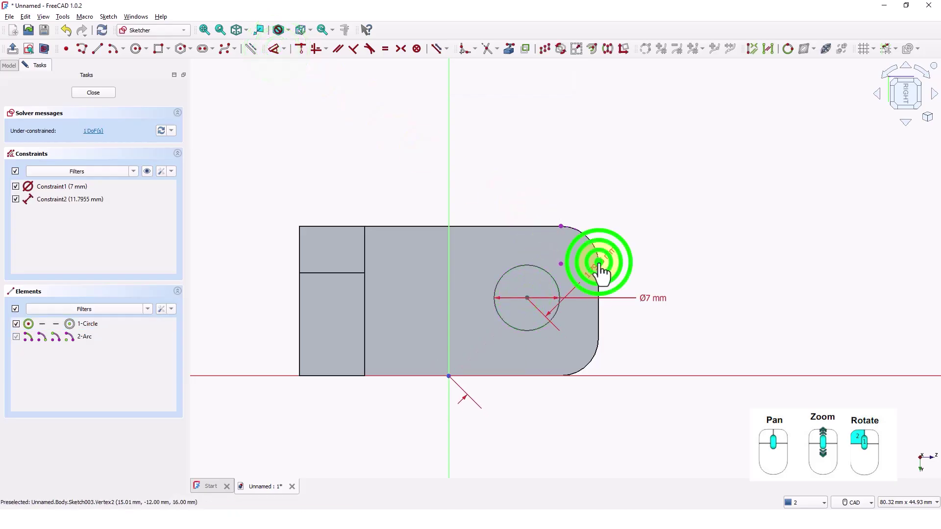
pyautogui.doubleClick(559, 183)
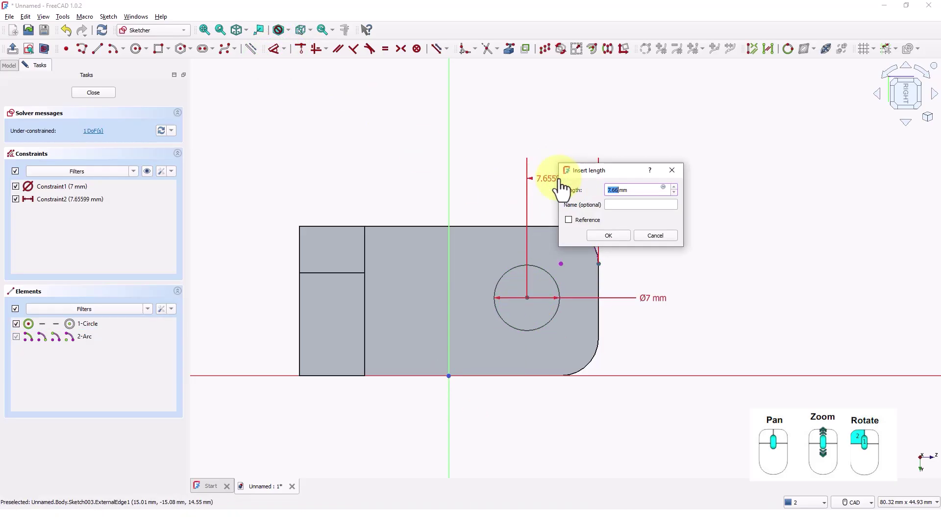
pyautogui.write('7')
pyautogui.press('Return')
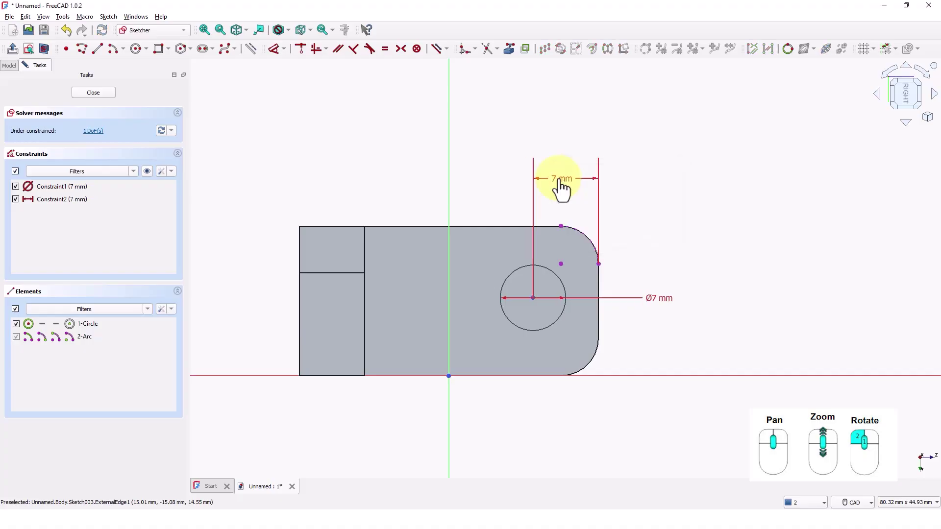
# - Constrain the circle centre 8 mm vertically below the arc's end and close the sketch
pyautogui.click(533, 297)
pyautogui.click(561, 226)
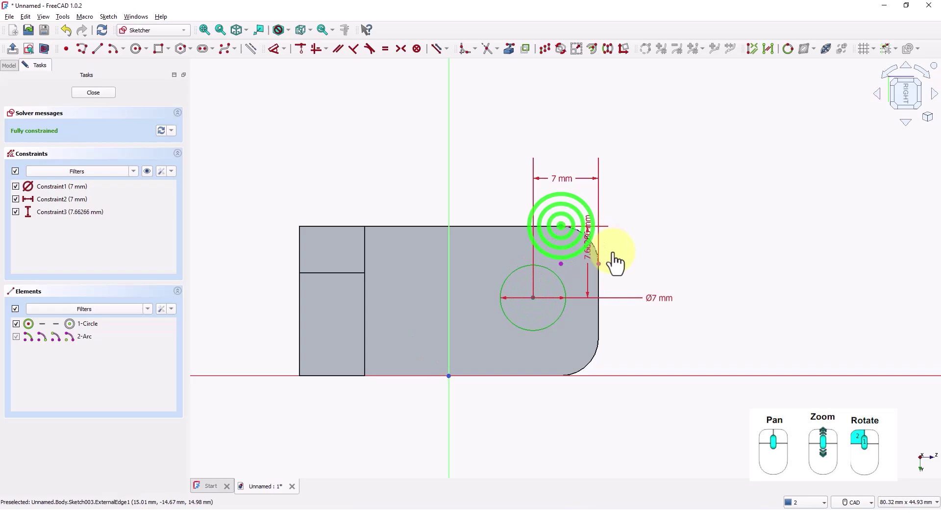
pyautogui.click(630, 253)
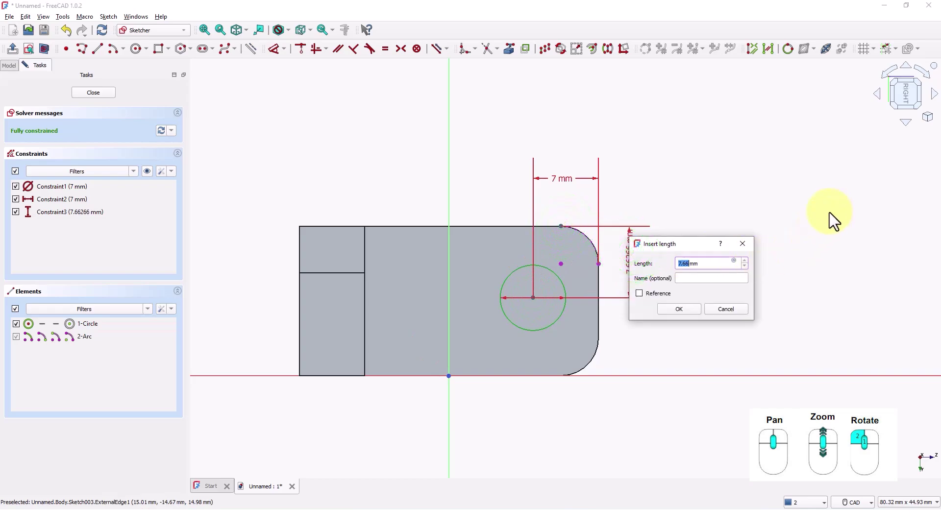
pyautogui.write('8')
pyautogui.press('Return')
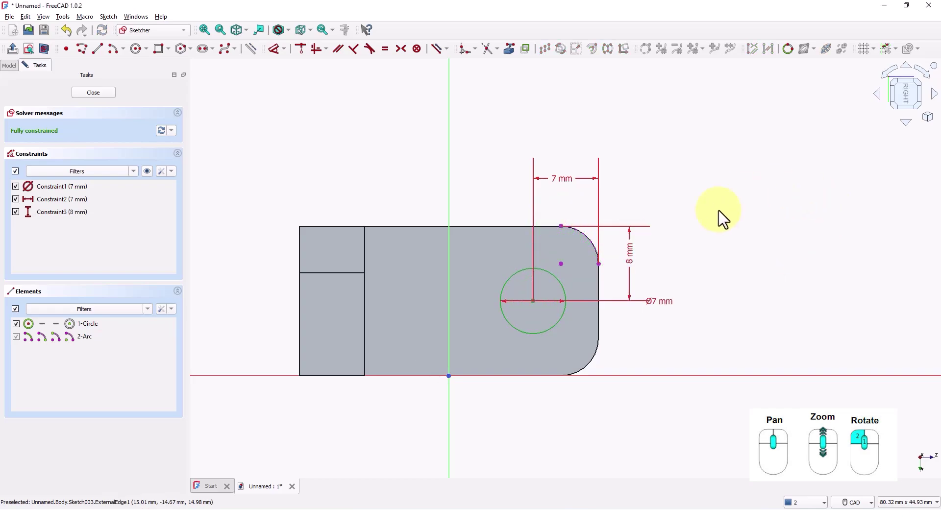
pyautogui.click(106, 95)
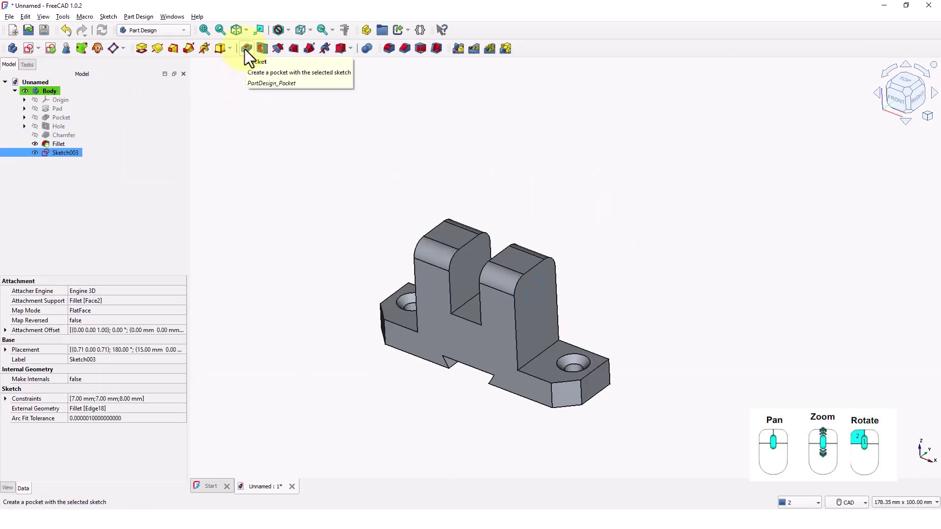
# - Pocket the circle sketch with type Through all, creating Pocket001 through both uprights
pyautogui.click(245, 49)
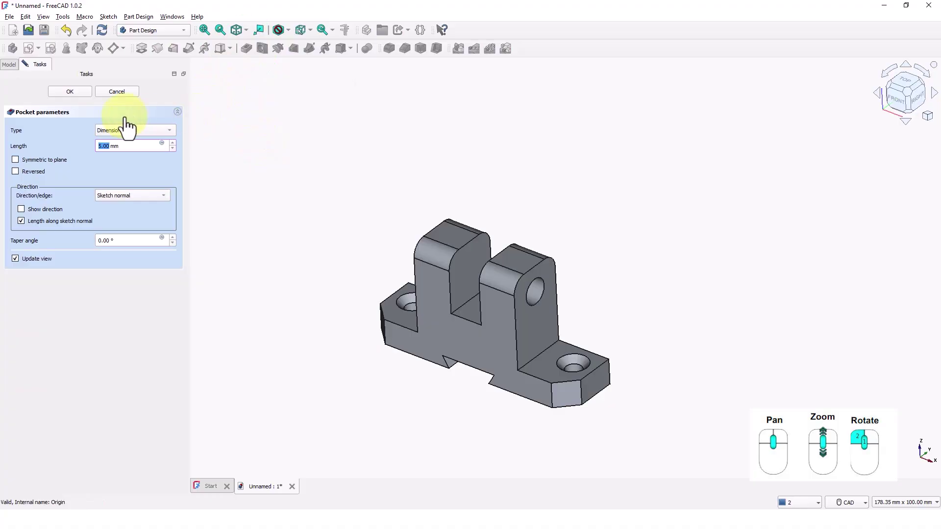
pyautogui.click(122, 130)
pyautogui.click(126, 138)
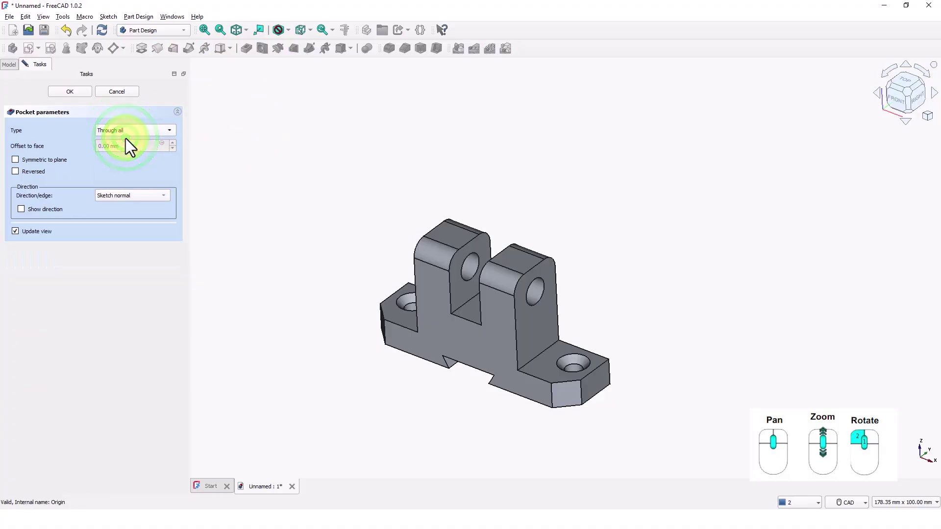
pyautogui.click(76, 92)
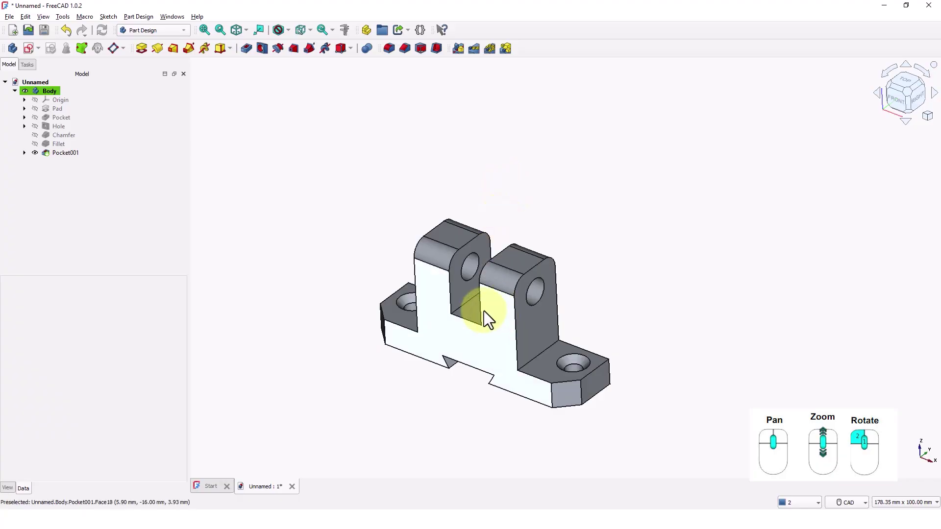
pyautogui.moveTo(469, 307); pyautogui.dragTo(515, 301, button='middle')
# - Set the Body's Shape Appearance colour to orange (#ff5500)
pyautogui.click(34, 90)
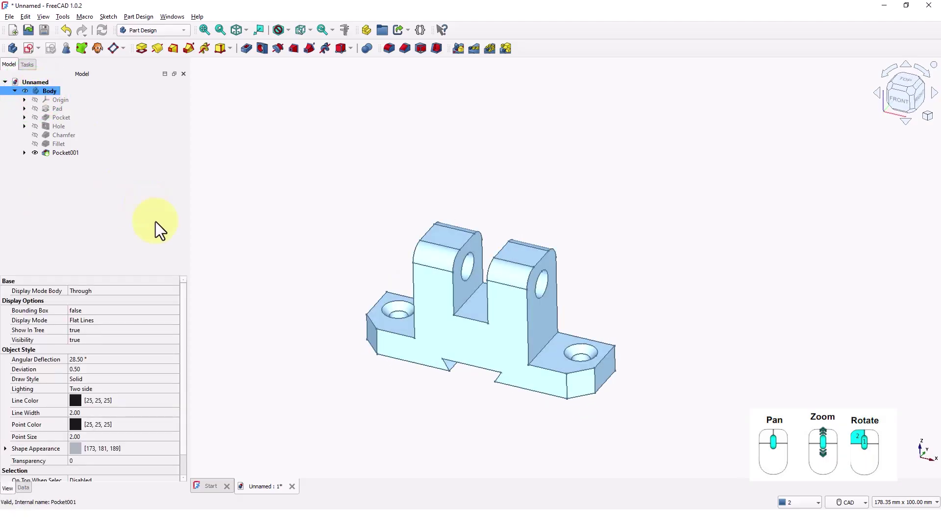
pyautogui.click(76, 448)
pyautogui.click(130, 448)
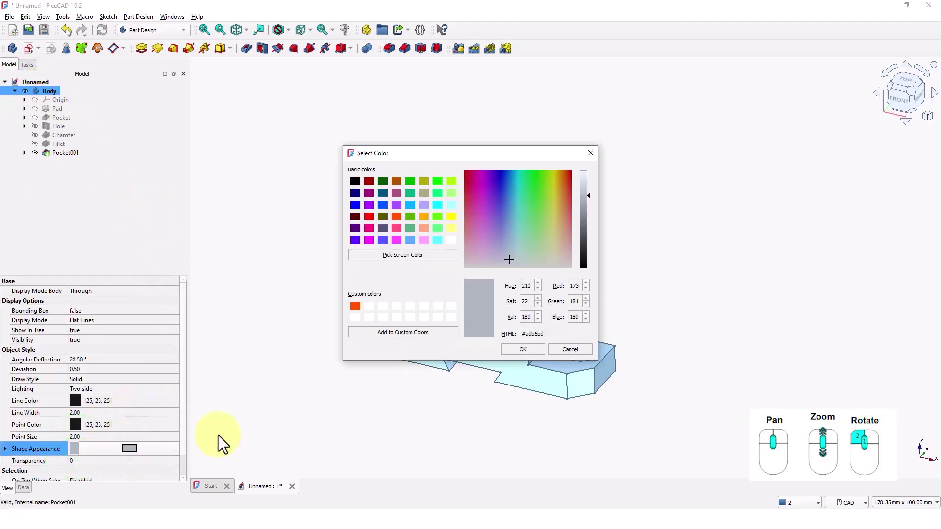
pyautogui.click(398, 217)
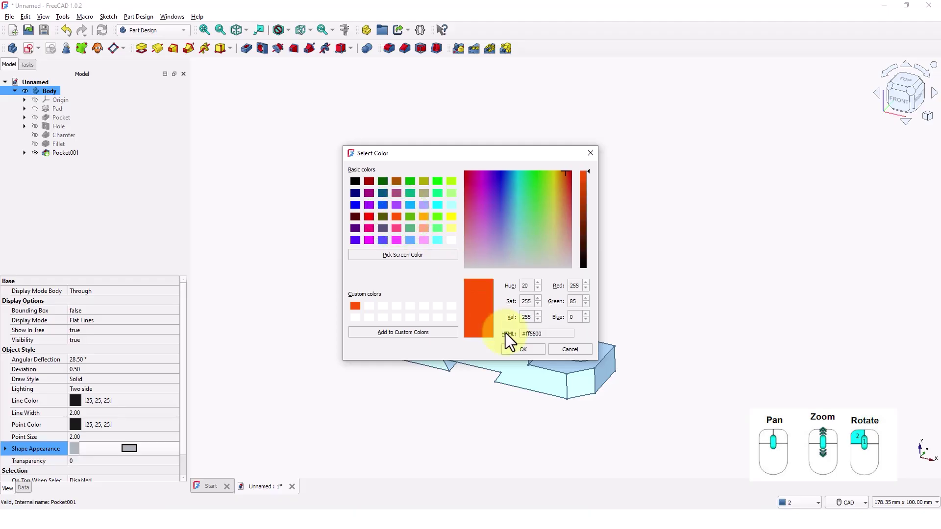
pyautogui.click(521, 348)
pyautogui.click(610, 263)
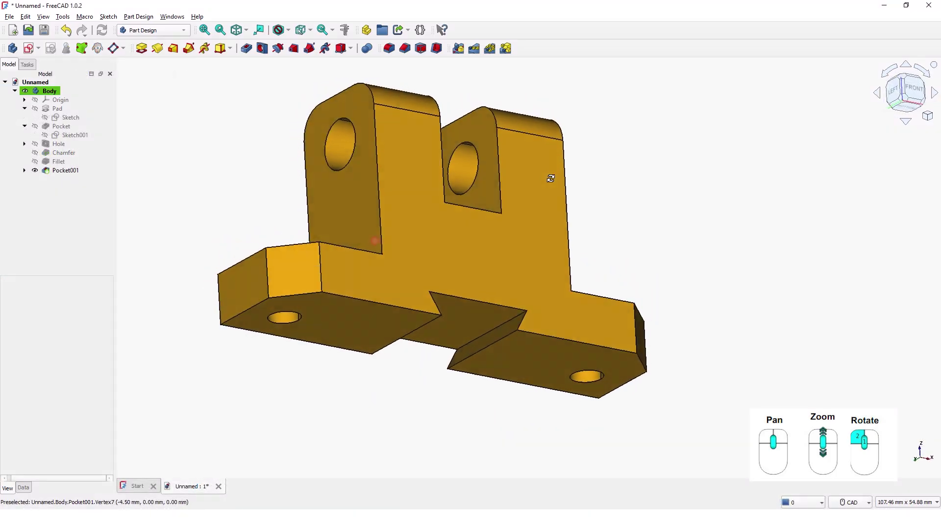
pyautogui.moveTo(550, 176); pyautogui.dragTo(808, 241, button='middle')
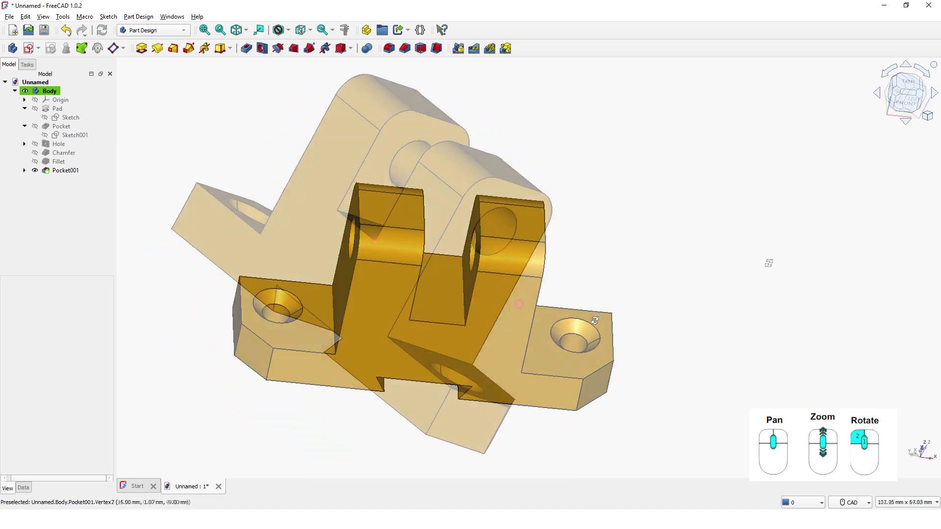